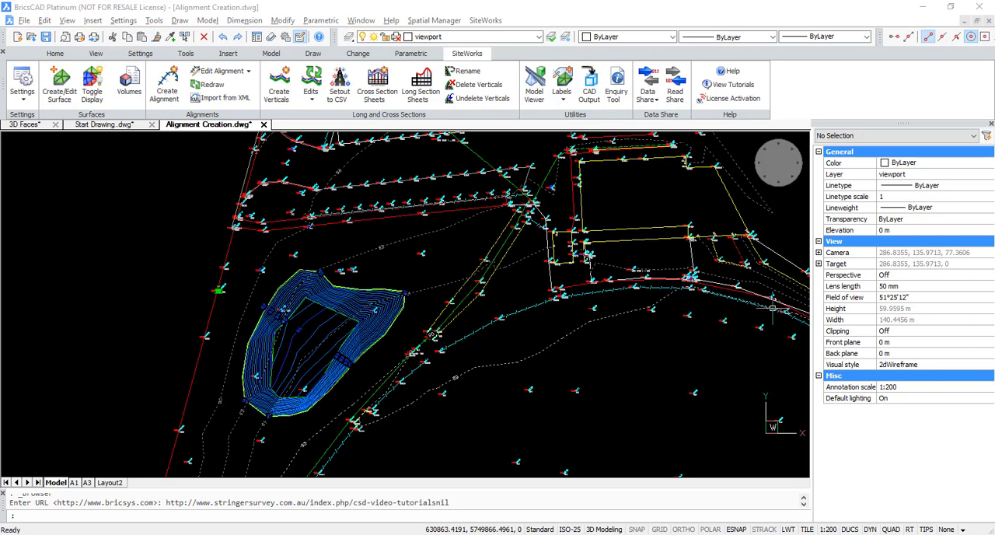
- Draw a two-segment polyline about 37 m long through the contoured mound, from beyond its southern edge to beyond its north-eastern edge
{"action": "left_click", "coordinate": [425, 402]}
{"action": "middle_click_drag", "start_coordinate": [386, 386], "coordinate": [409, 358]}
{"action": "key", "text": "Escape"}
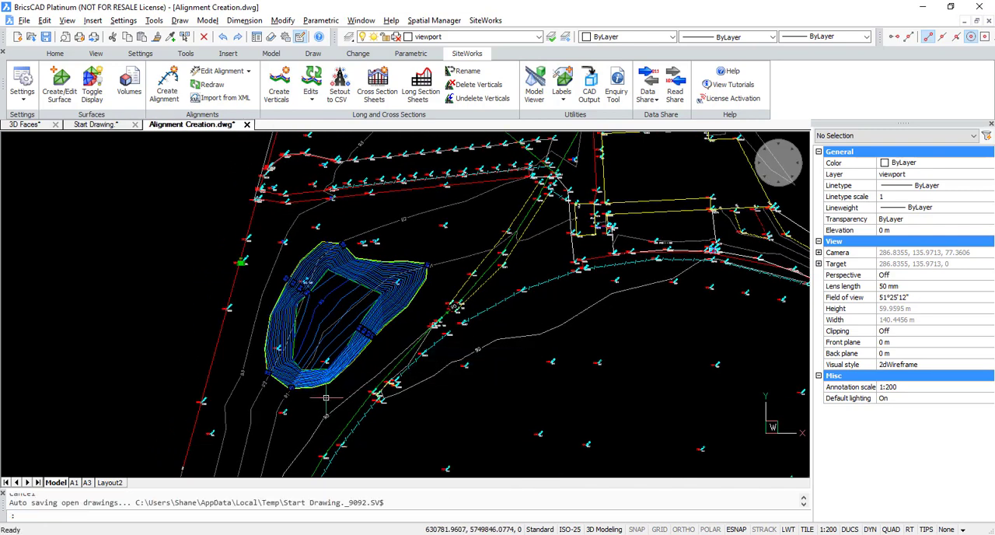
{"action": "type", "text": "pl"}
{"action": "key", "text": "Return"}
{"action": "left_click", "coordinate": [302, 412]}
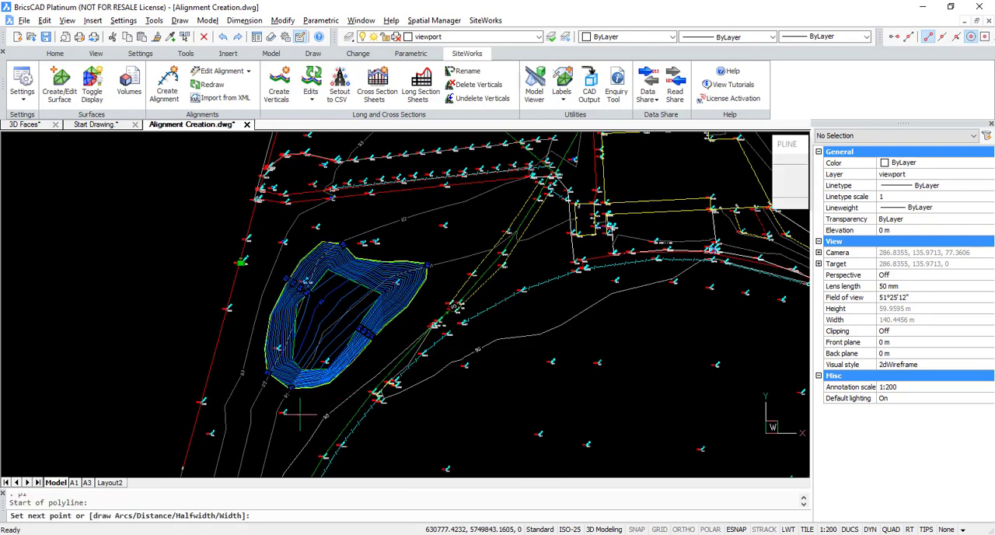
{"action": "left_click", "coordinate": [329, 321]}
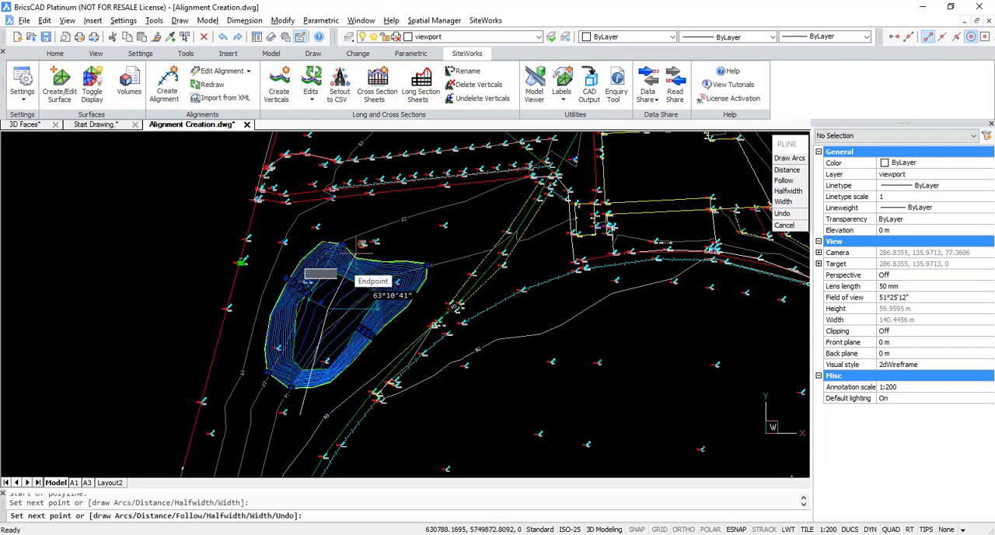
{"action": "left_click", "coordinate": [362, 243]}
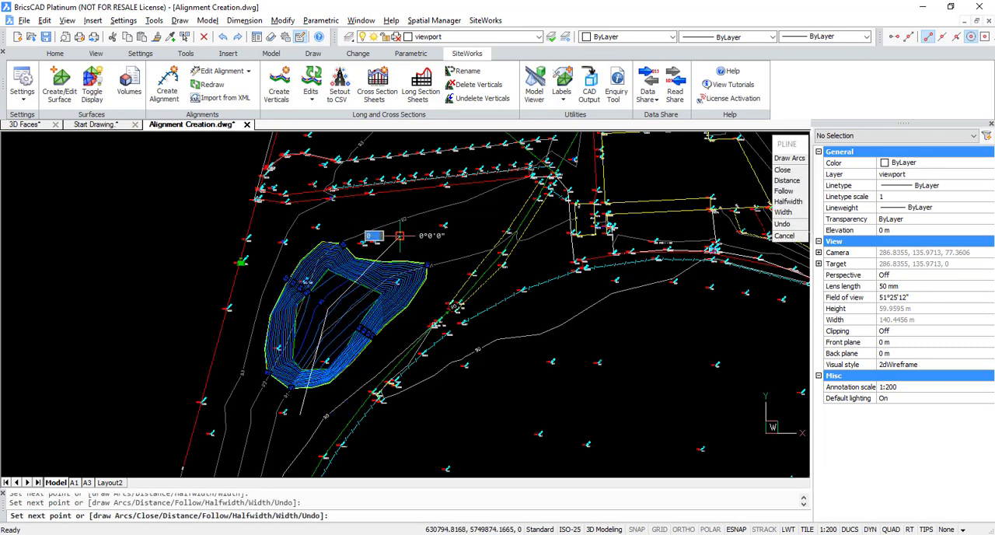
{"action": "key", "text": "Return"}
- Fillet the corner between the polyline's two segments with a radius of 10
{"action": "middle_click_drag", "start_coordinate": [316, 345], "coordinate": [325, 329]}
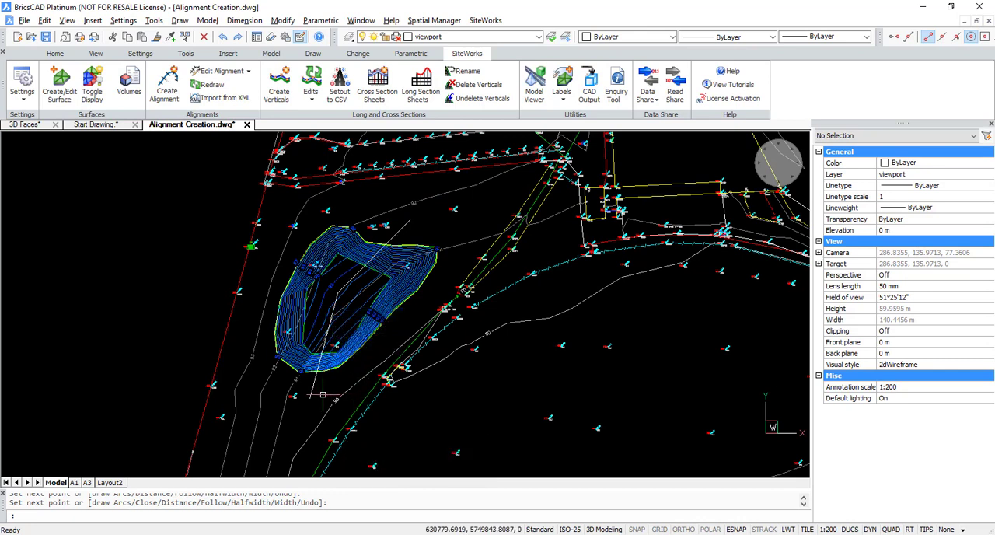
{"action": "type", "text": "f"}
{"action": "key", "text": "Return"}
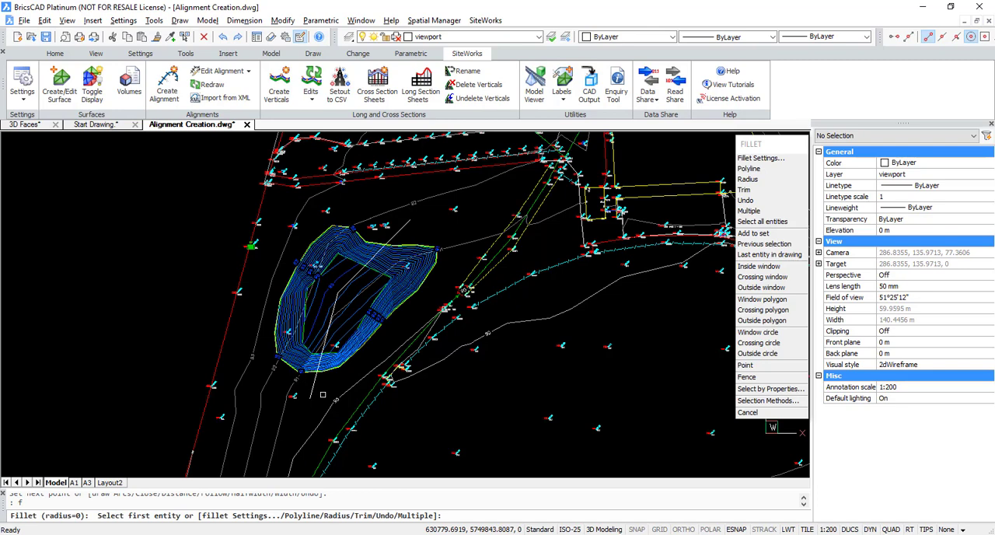
{"action": "type", "text": "r"}
{"action": "key", "text": "Return"}
{"action": "type", "text": "10"}
{"action": "key", "text": "Return"}
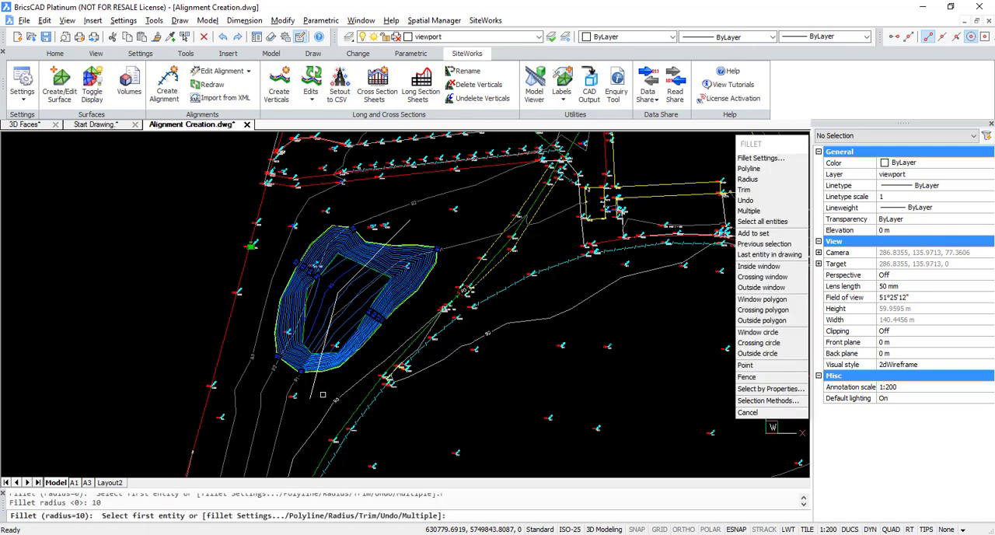
{"action": "left_click", "coordinate": [312, 382]}
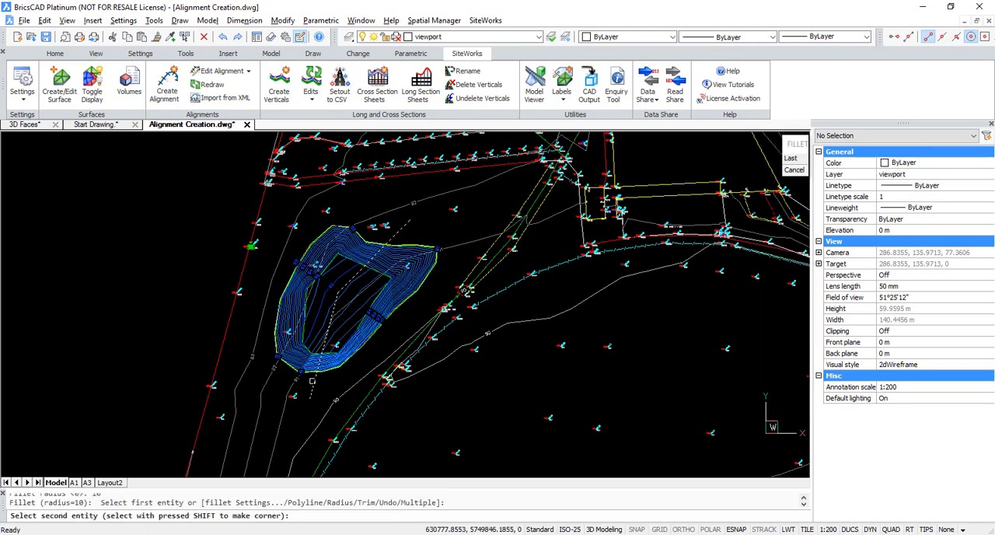
{"action": "left_click", "coordinate": [398, 230]}
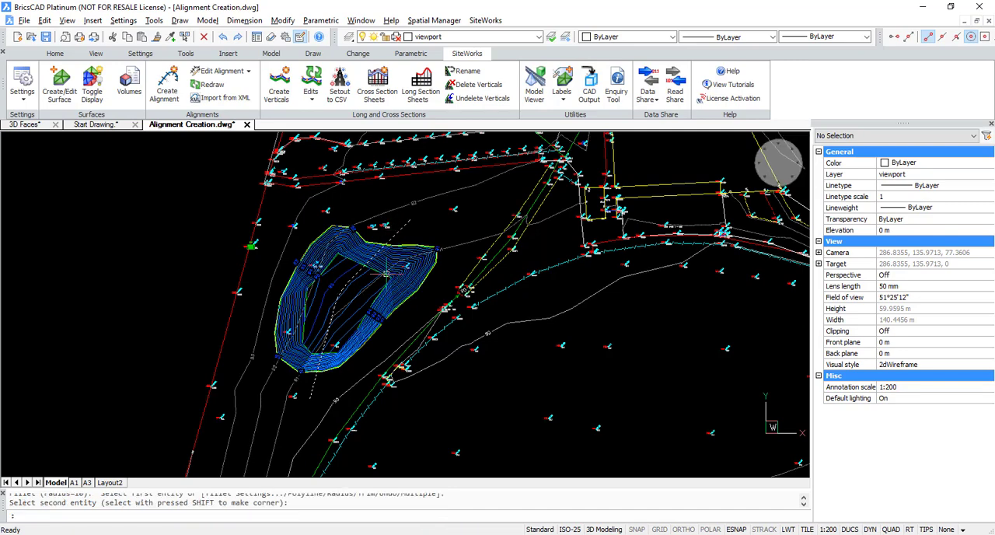
{"action": "key", "text": "Return"}
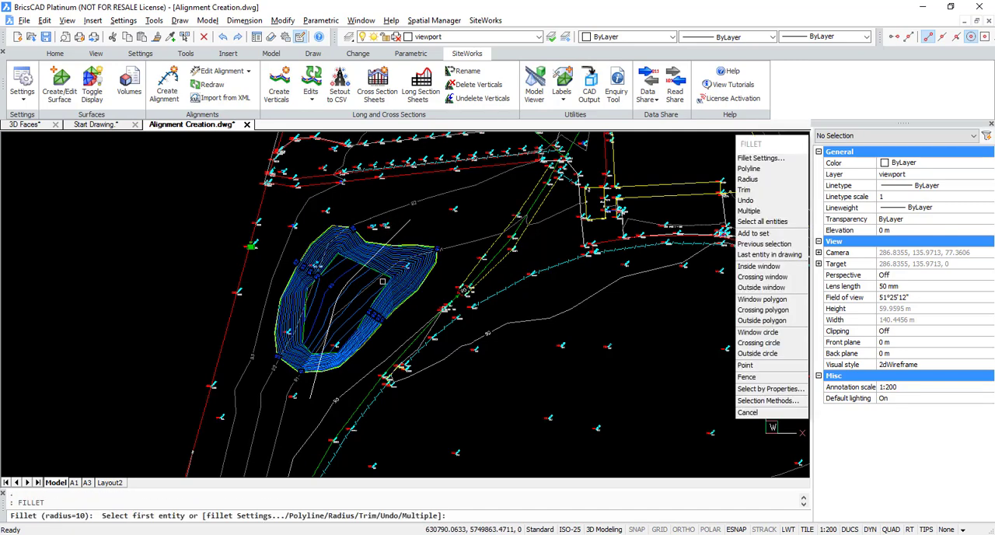
{"action": "key", "text": "Escape"}
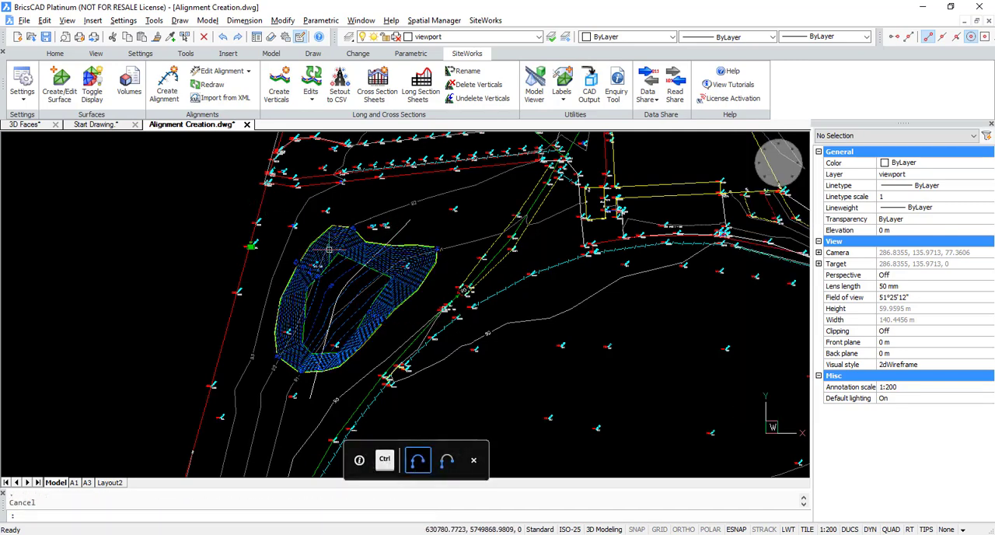
- Create an alignment from the filleted polyline through the mound, keeping the alignment details clear of the line
{"action": "left_click", "coordinate": [170, 84]}
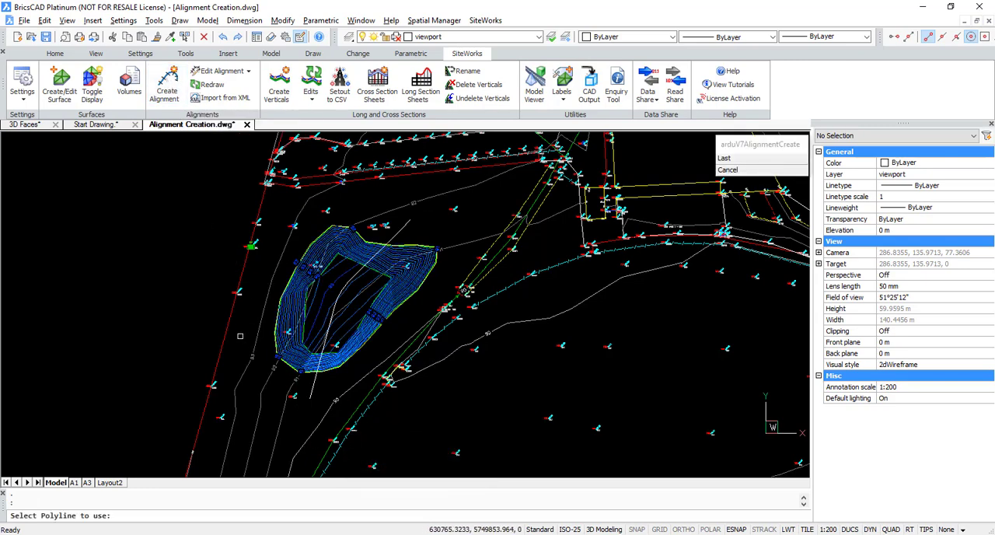
{"action": "left_click", "coordinate": [311, 391]}
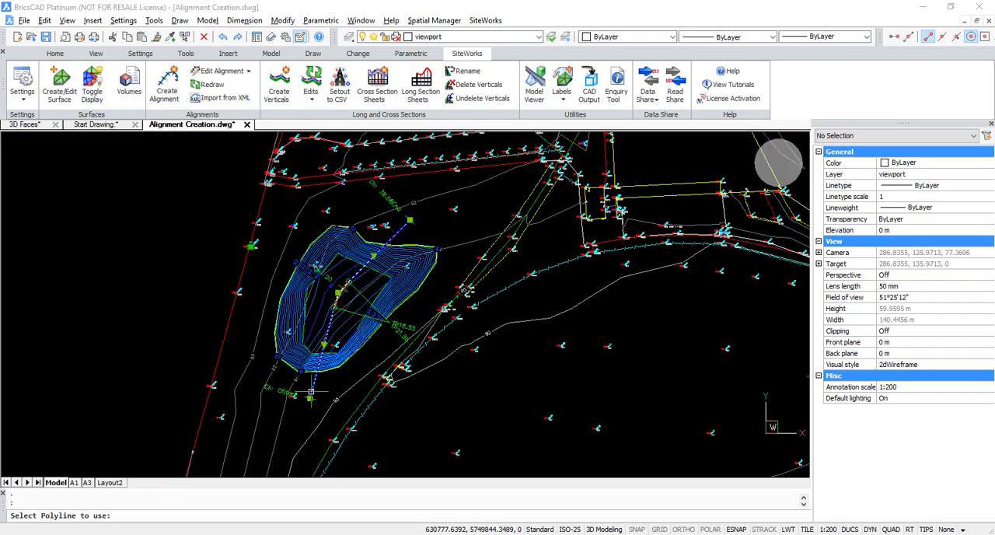
{"action": "mouse_move", "coordinate": [262, 94]}
{"action": "left_mouse_down"}
{"action": "mouse_move", "coordinate": [675, 106]}
{"action": "mouse_move", "coordinate": [672, 118]}
{"action": "left_mouse_up"}
{"action": "scroll", "coordinate": [375, 317], "scroll_direction": "up", "scroll_amount": 2}
{"action": "mouse_move", "coordinate": [375, 317]}
{"action": "middle_mouse_down"}
{"action": "mouse_move", "coordinate": [317, 303]}
{"action": "mouse_move", "coordinate": [313, 312]}
{"action": "middle_mouse_up"}
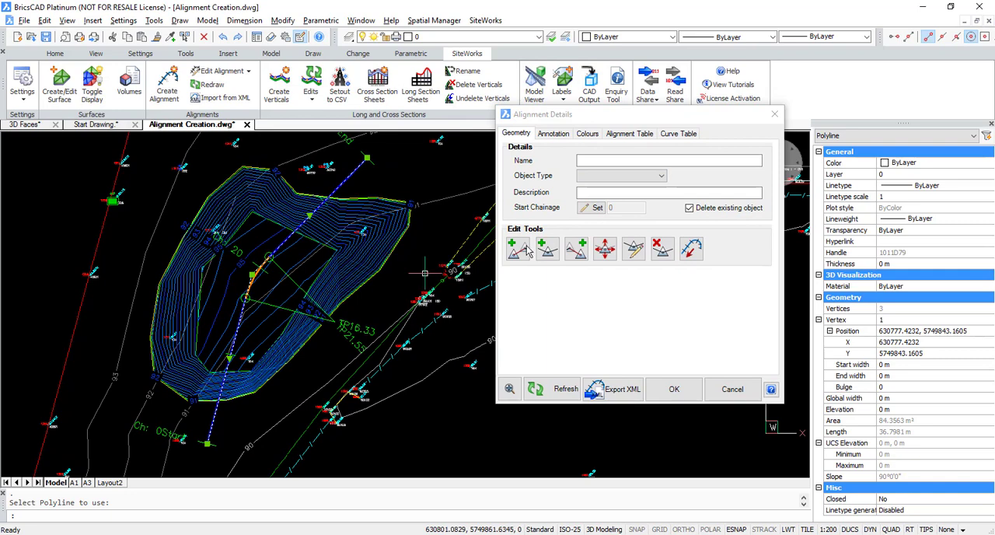
- Reverse the alignment's direction and move its north-eastern endpoint about 1 m to the north-west
{"action": "left_click", "coordinate": [691, 249]}
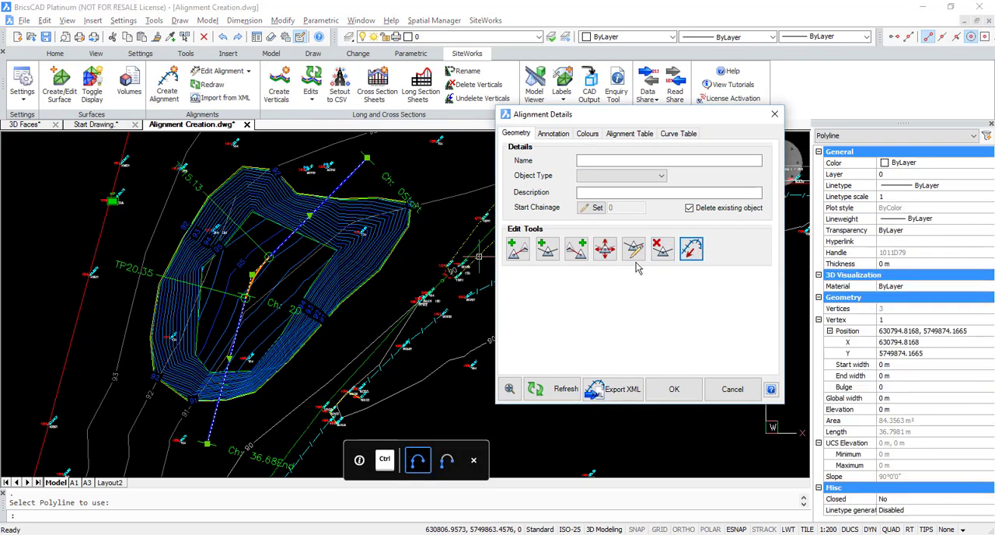
{"action": "left_click", "coordinate": [364, 156]}
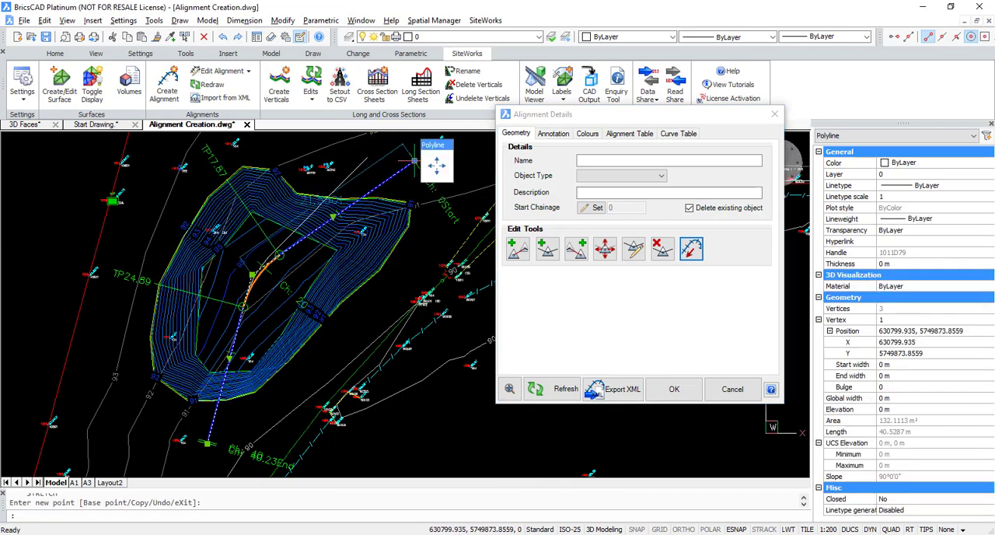
{"action": "left_click", "coordinate": [358, 153]}
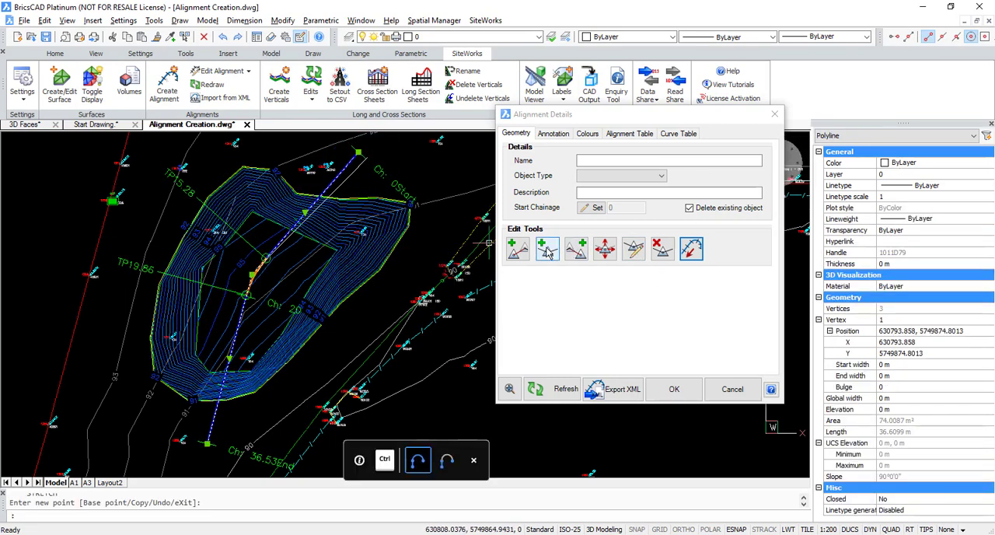
{"action": "key", "text": "ctrl"}
{"action": "key", "text": "ctrl"}
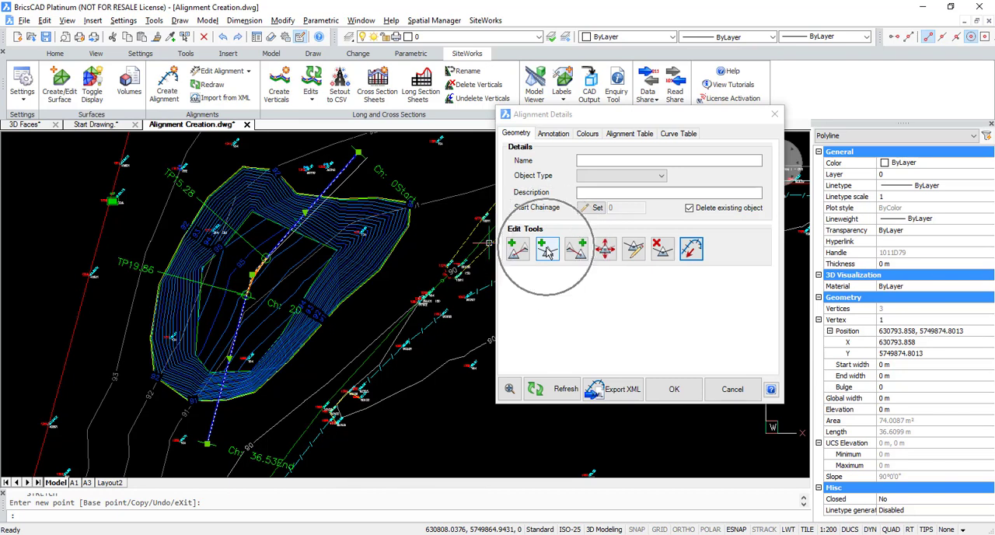
{"action": "key", "text": "ctrl"}
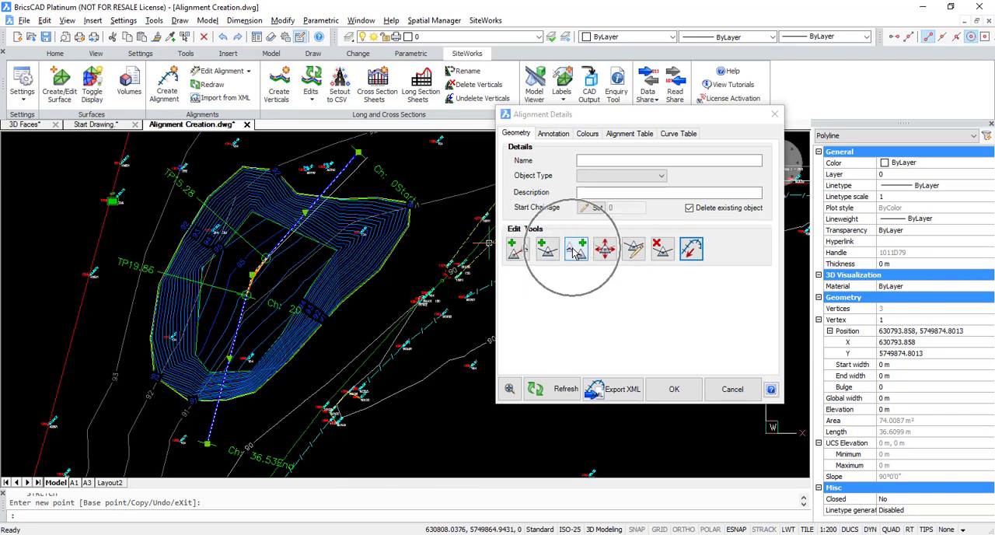
{"action": "key", "text": "ctrl"}
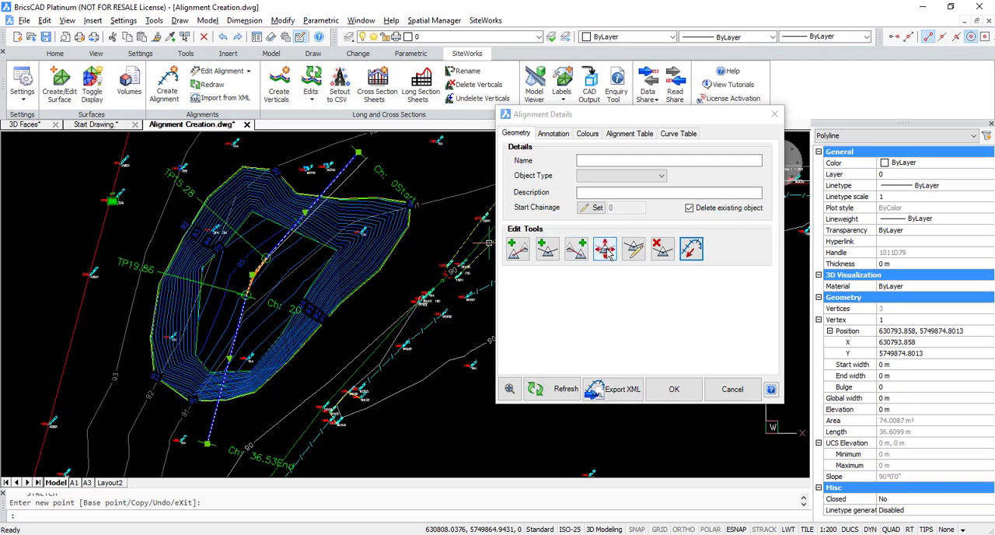
{"action": "key", "text": "ctrl"}
{"action": "key", "text": "ctrl"}
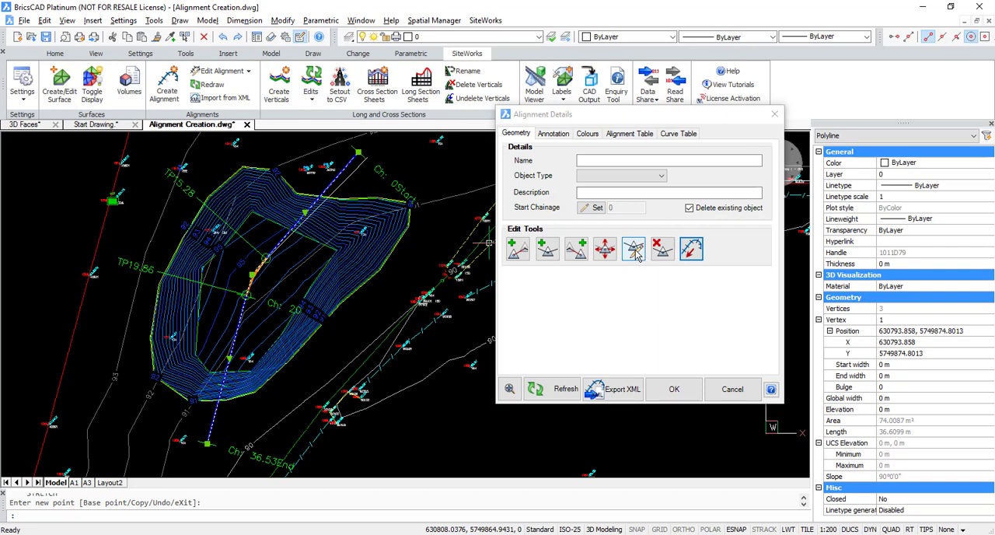
- Enlarge the curve radius at the alignment's middle intersection point and apply the edit
{"action": "left_click", "coordinate": [634, 253]}
{"action": "left_click", "coordinate": [307, 268]}
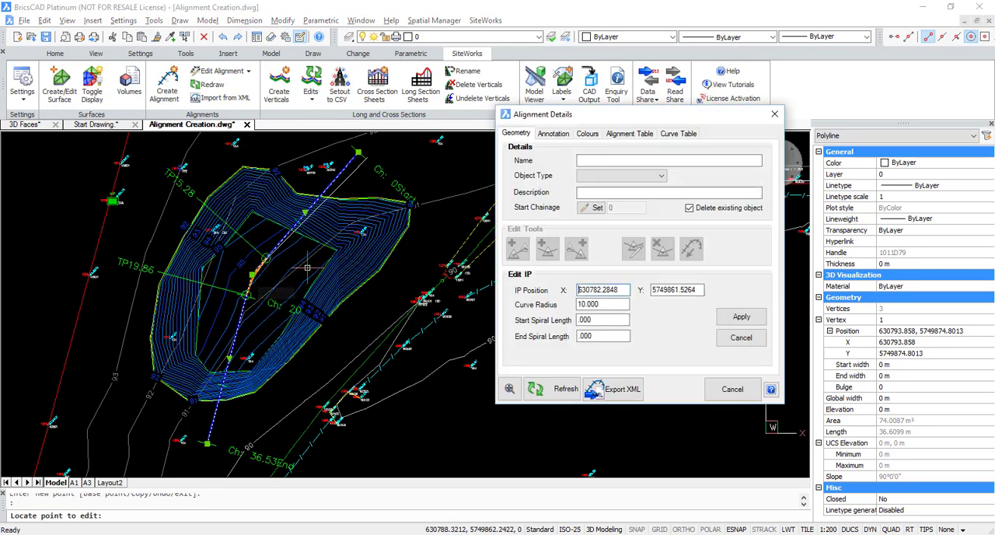
{"action": "left_click_drag", "start_coordinate": [600, 305], "coordinate": [565, 308]}
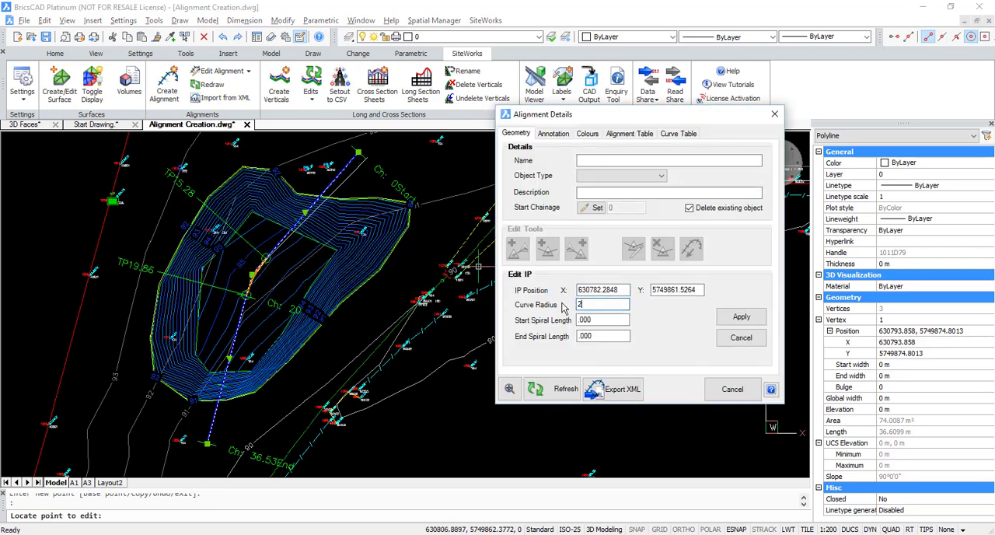
{"action": "left_click", "coordinate": [742, 317]}
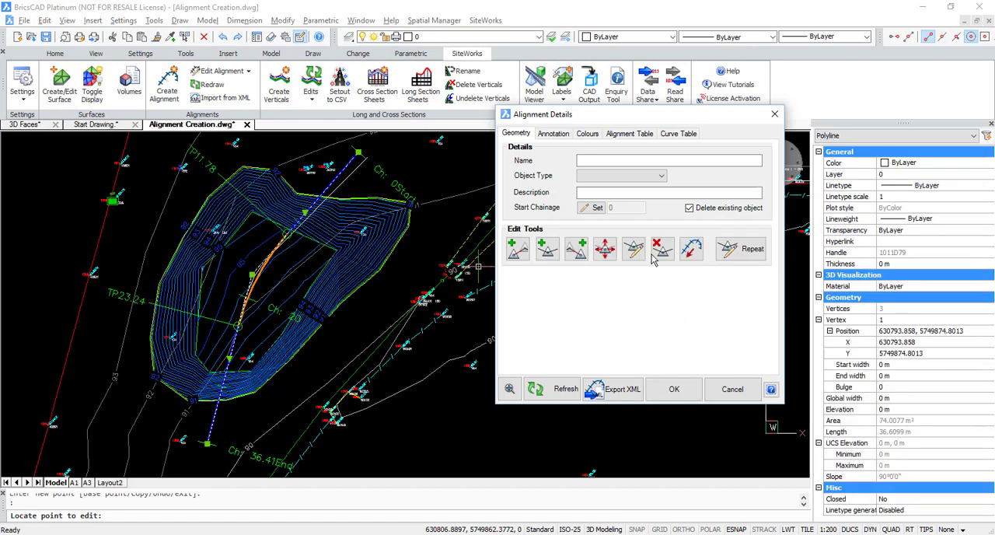
- Name the alignment "Sections through Mound" and enter "Description" as its description
{"action": "left_click", "coordinate": [649, 161]}
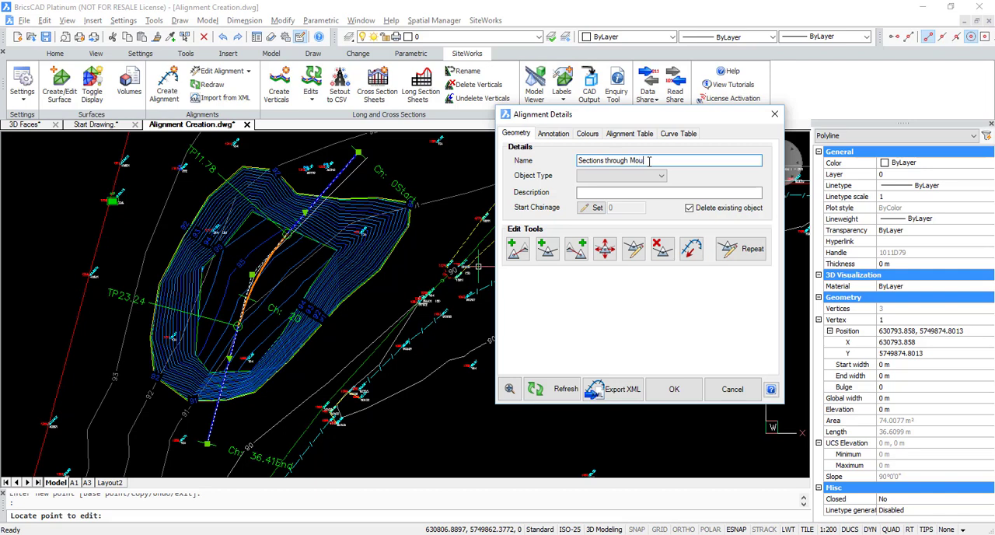
{"action": "left_click", "coordinate": [595, 197]}
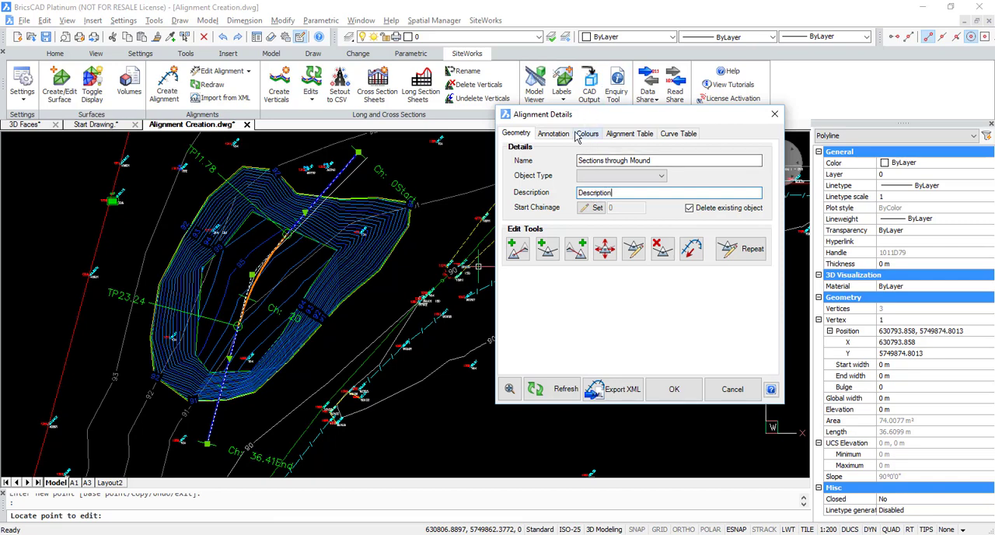
- Set the alignment annotation's major chainage spacing to 10 and refresh the annotation
{"action": "left_click", "coordinate": [553, 134]}
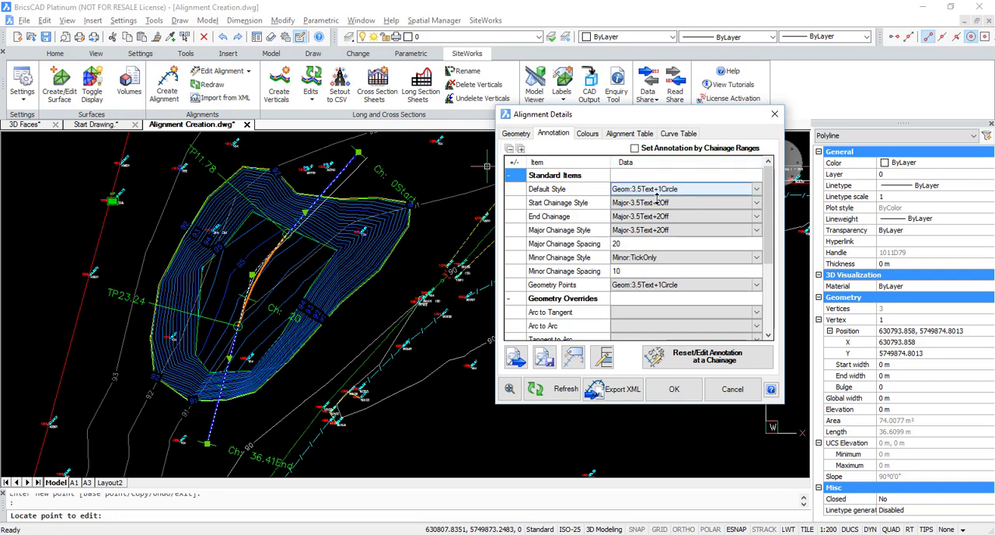
{"action": "key", "text": "ctrl"}
{"action": "key", "text": "ctrl"}
{"action": "key", "text": "ctrl"}
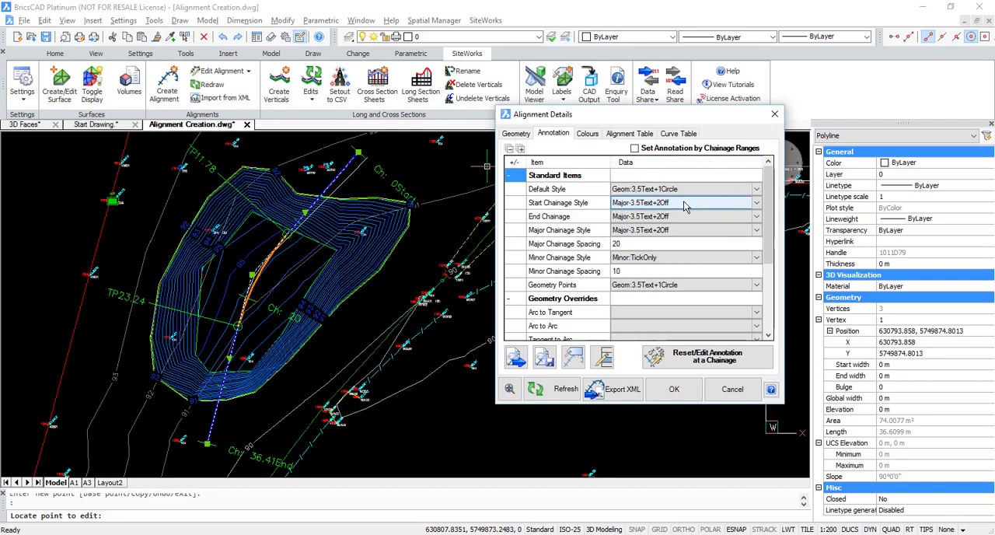
{"action": "left_click", "coordinate": [680, 230]}
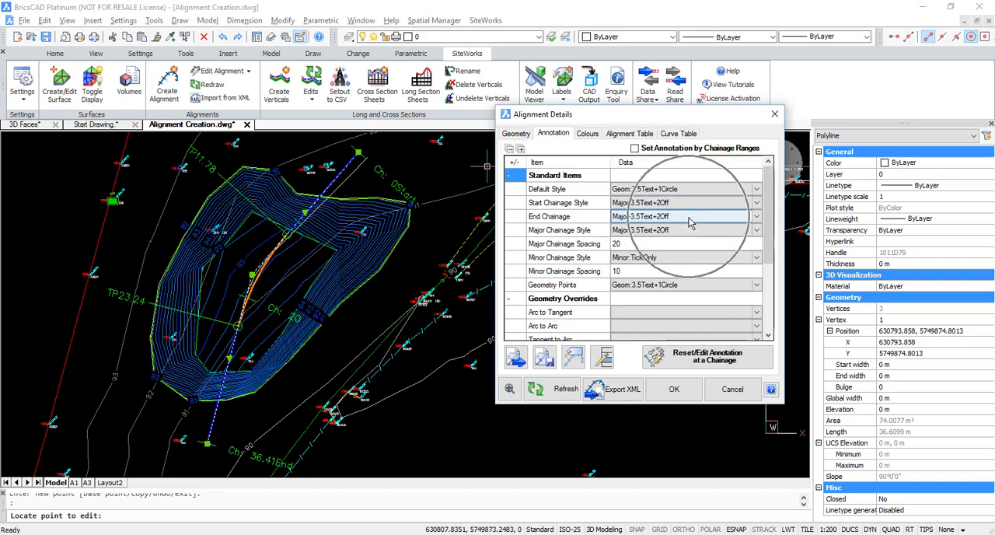
{"action": "left_click", "coordinate": [626, 244]}
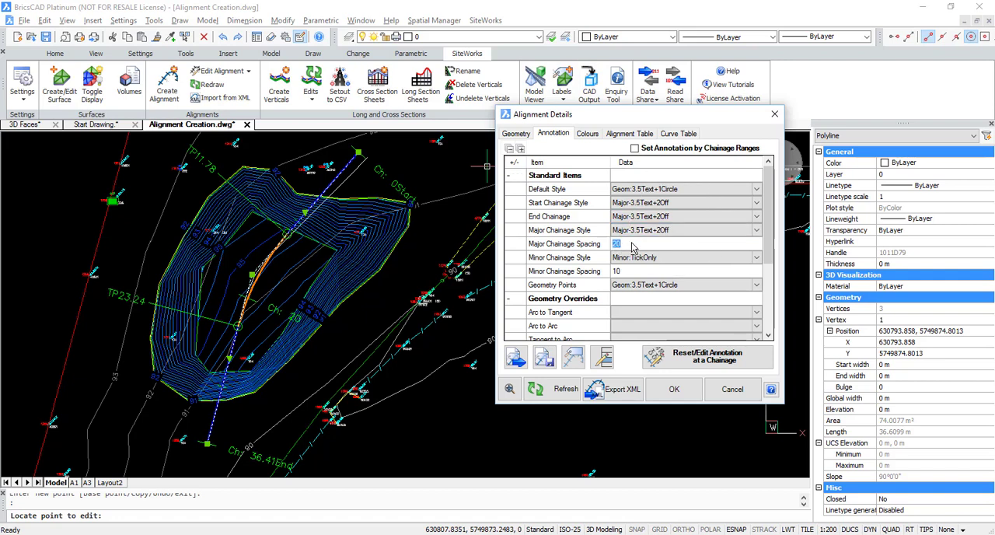
{"action": "type", "text": "10"}
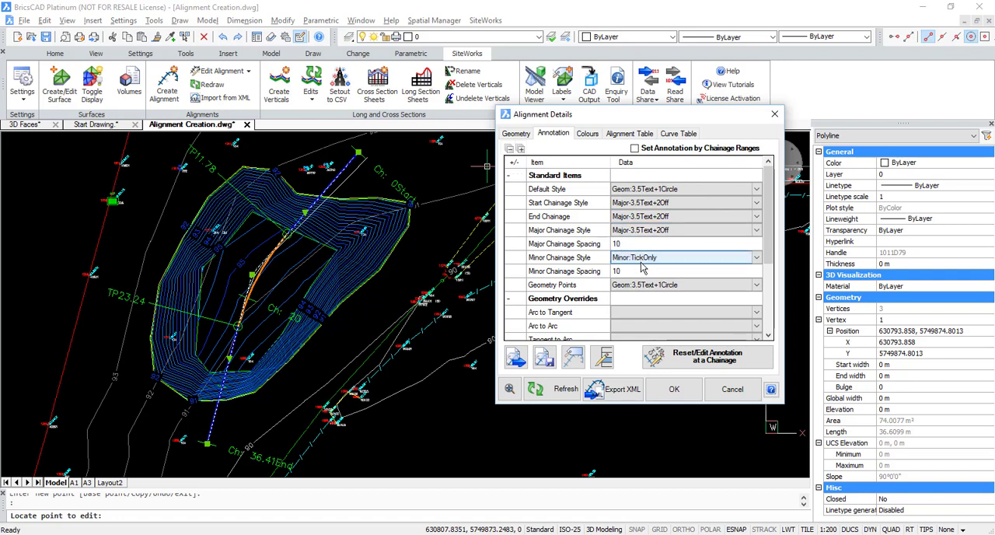
{"action": "left_click", "coordinate": [561, 390]}
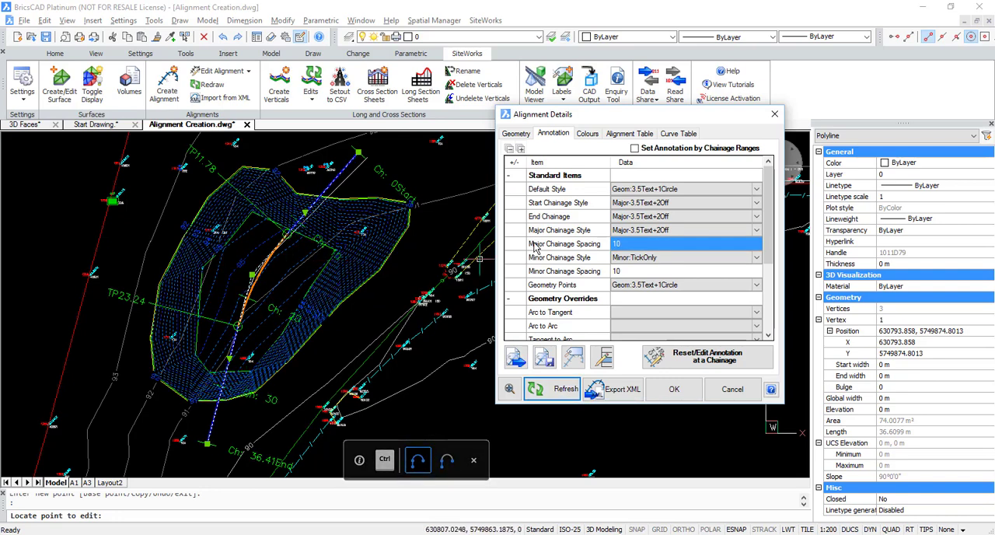
- Set the alignment annotation's minor chainage spacing to 5 and refresh the annotation
{"action": "left_click", "coordinate": [651, 271]}
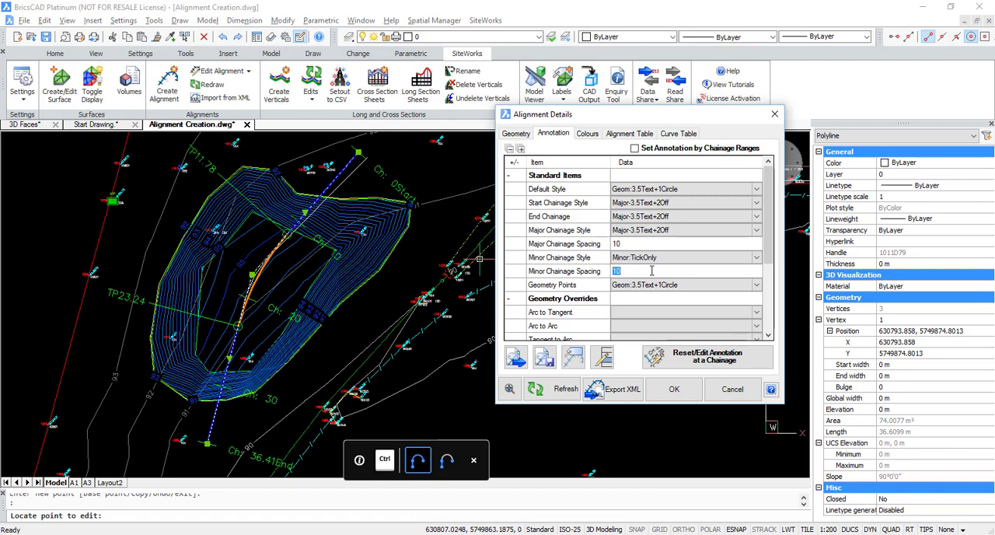
{"action": "left_click", "coordinate": [550, 392]}
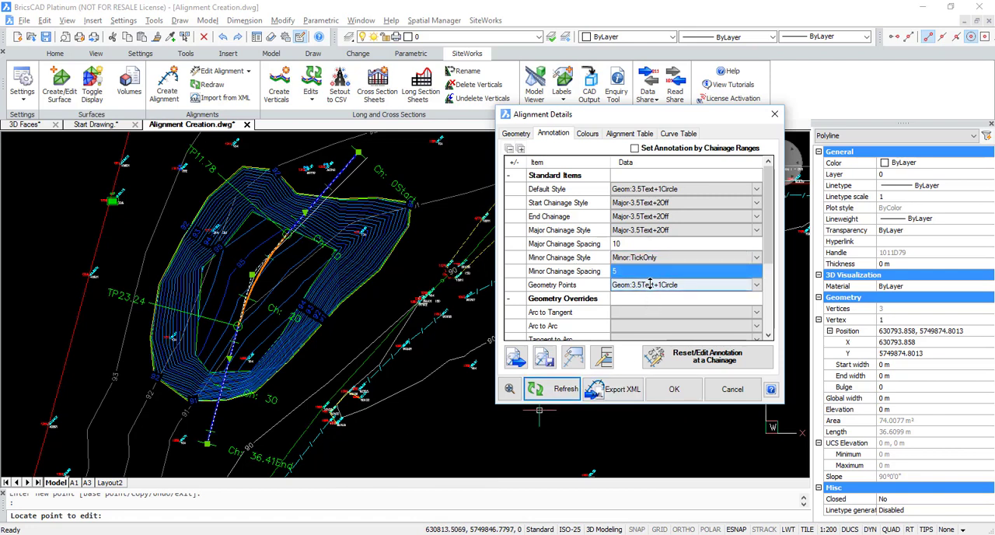
{"action": "key", "text": "ctrl"}
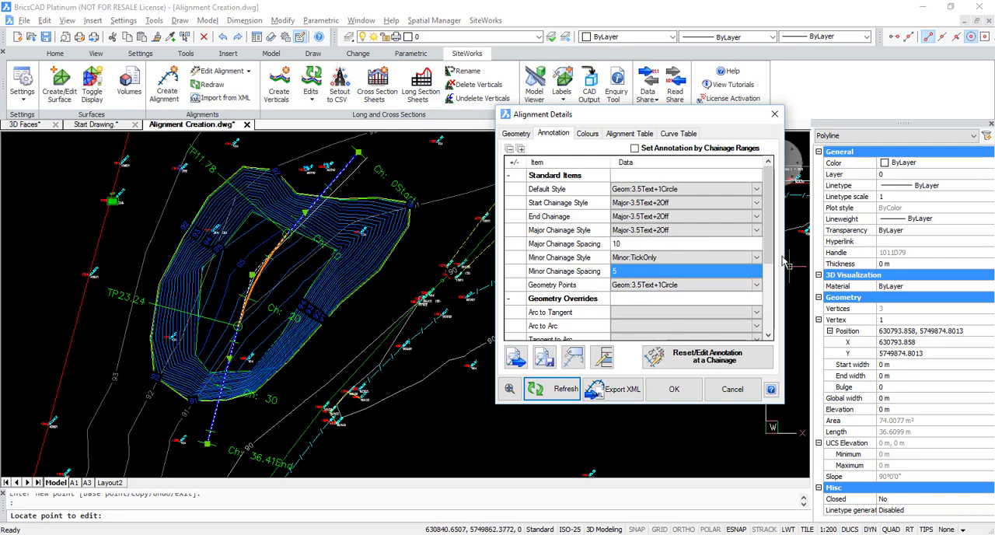
- Set the alignment annotation's major chainage style to Geom:3.5Text+2Circles and refresh the annotation
{"action": "scroll", "coordinate": [686, 249], "scroll_direction": "down", "scroll_amount": 3}
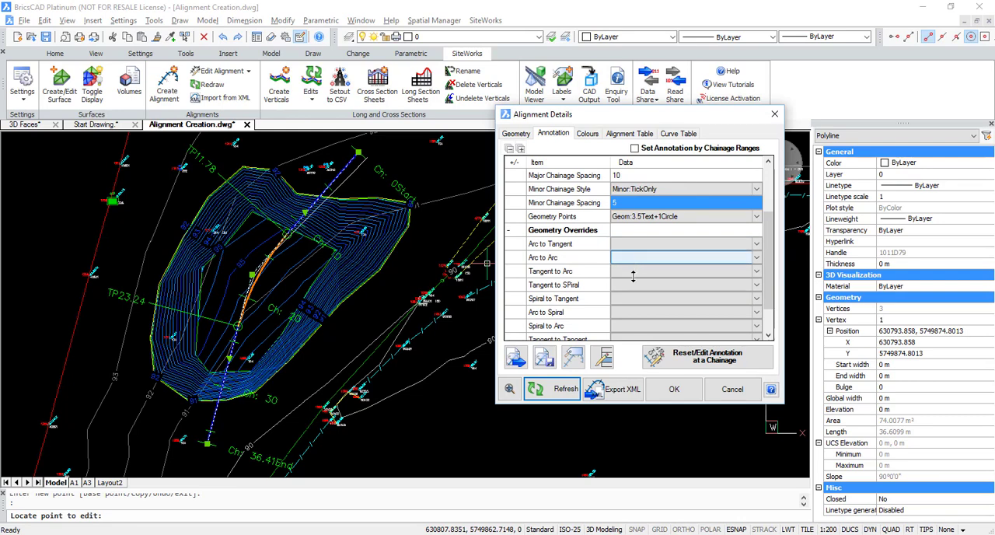
{"action": "scroll", "coordinate": [700, 269], "scroll_direction": "up", "scroll_amount": 3}
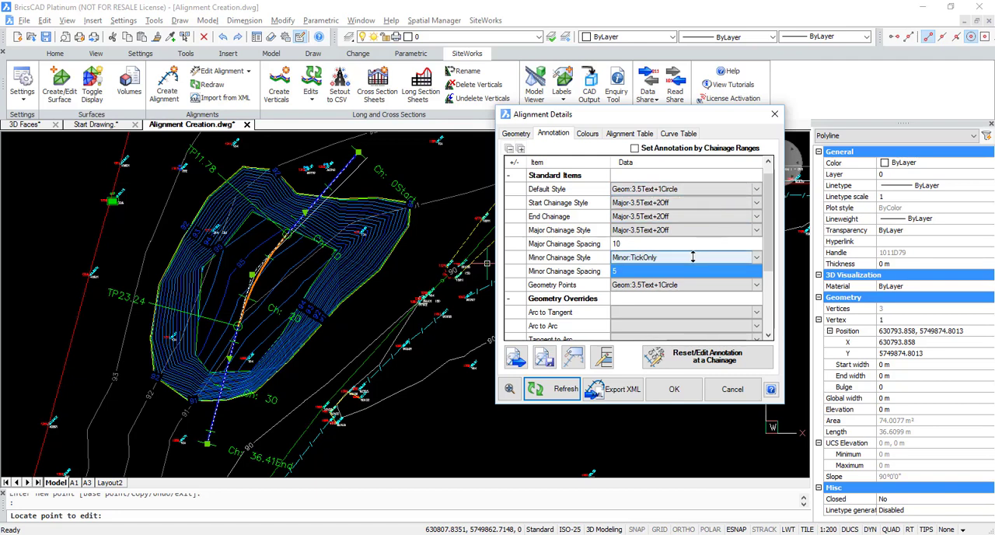
{"action": "left_click", "coordinate": [756, 229]}
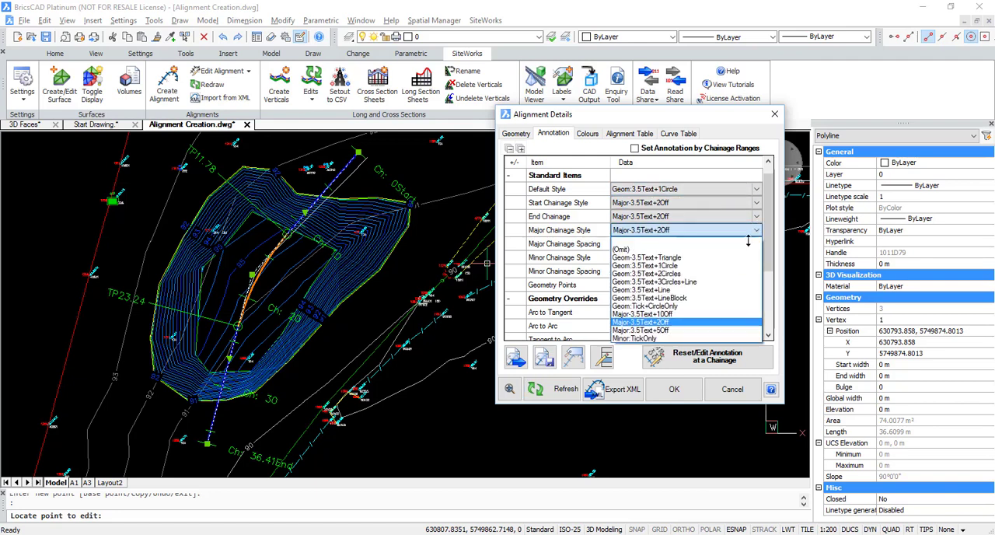
{"action": "left_click", "coordinate": [666, 273]}
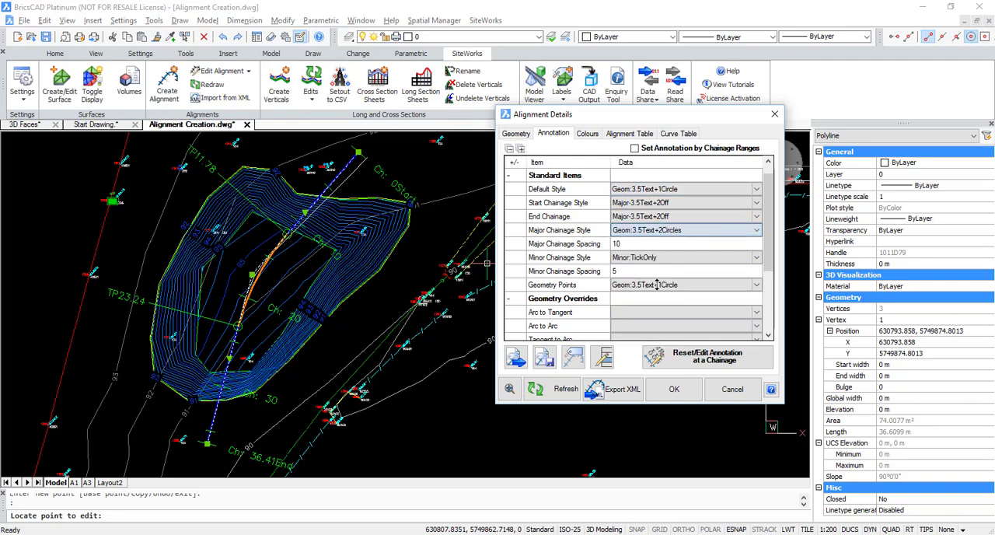
{"action": "left_click", "coordinate": [556, 395]}
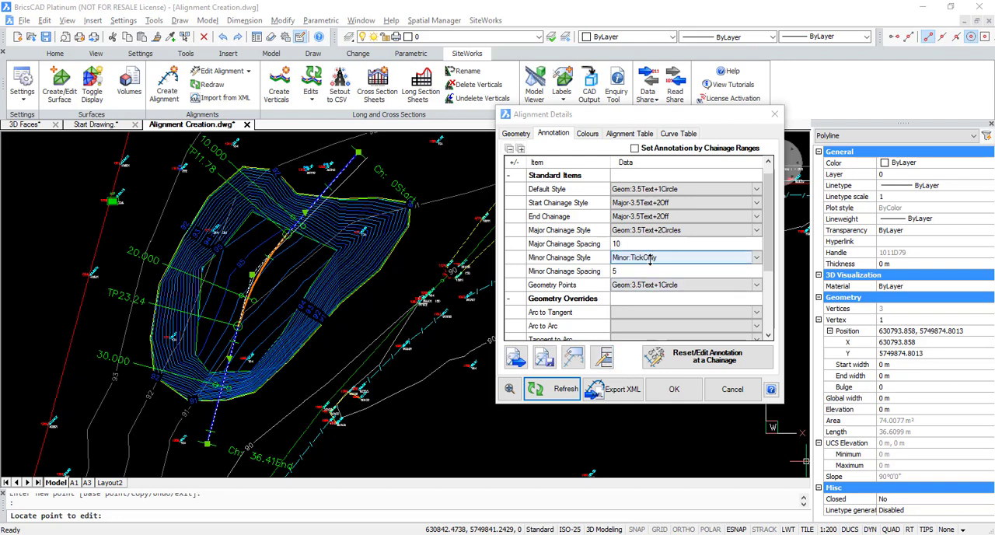
- Edit the Geom:3.5Text+2Circles chainage element style to use 2 decimals and a text size of 2.5 mm
{"action": "left_click", "coordinate": [638, 307]}
{"action": "left_click", "coordinate": [602, 357]}
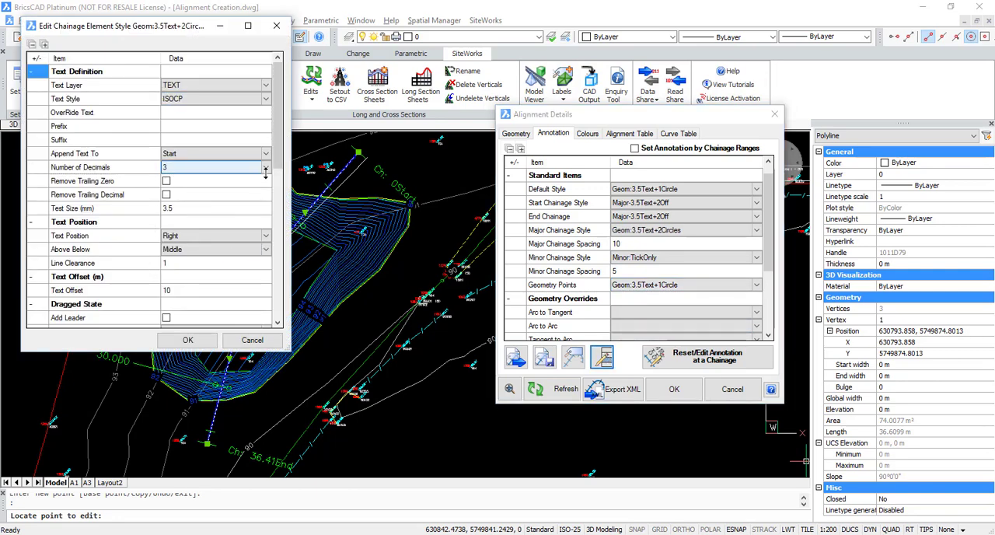
{"action": "left_click", "coordinate": [265, 167]}
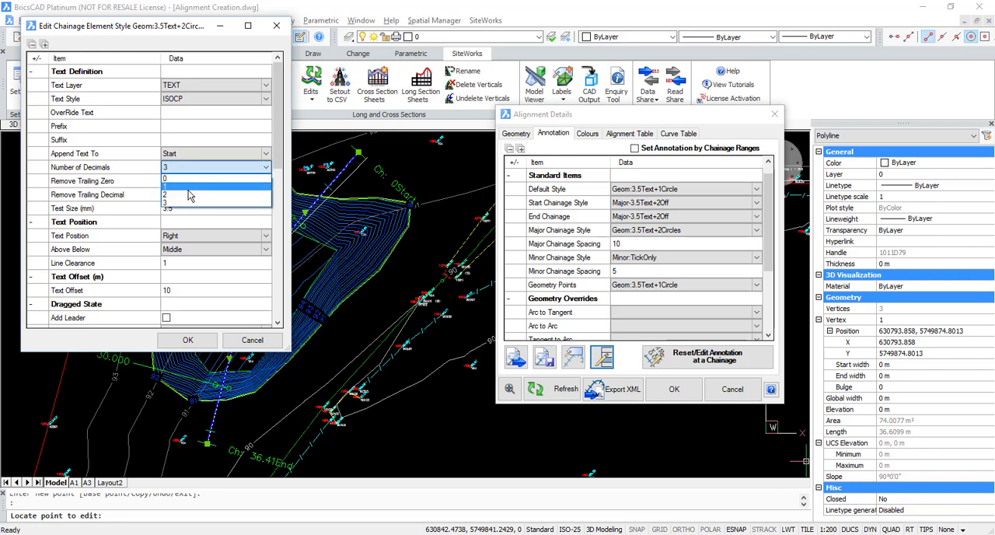
{"action": "left_click", "coordinate": [188, 194]}
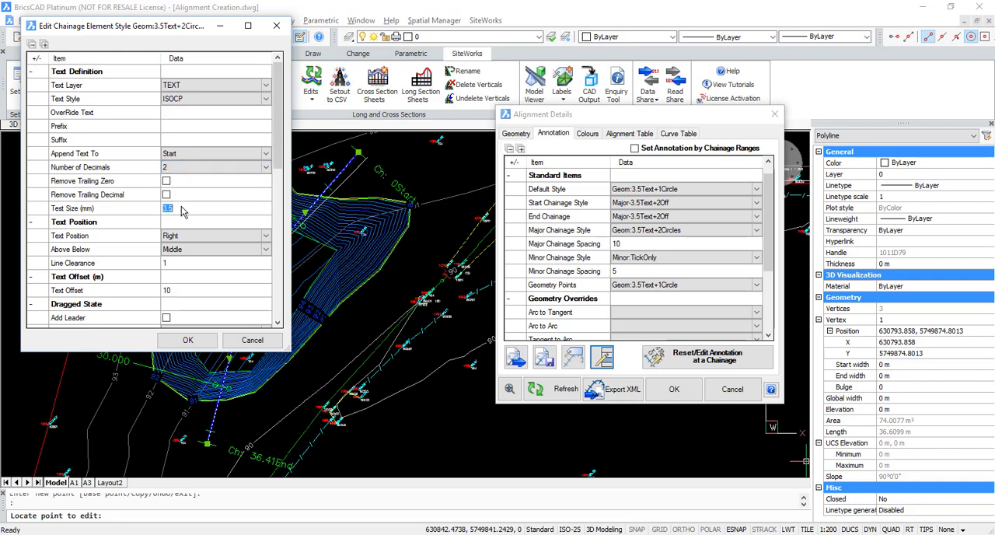
{"action": "left_click", "coordinate": [184, 208]}
{"action": "type", "text": "2.5"}
{"action": "scroll", "coordinate": [182, 308], "scroll_direction": "down", "scroll_amount": 3}
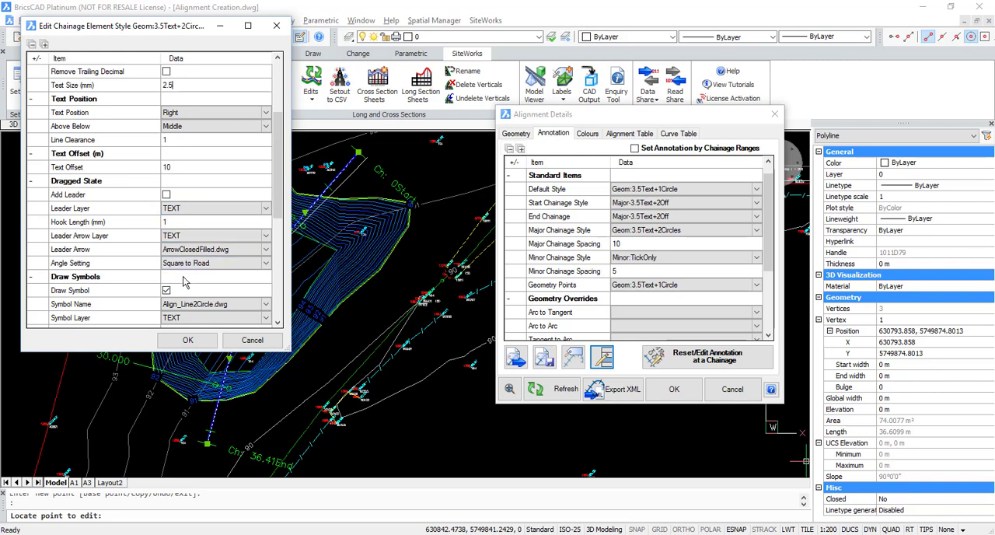
{"action": "scroll", "coordinate": [168, 284], "scroll_direction": "down", "scroll_amount": 1}
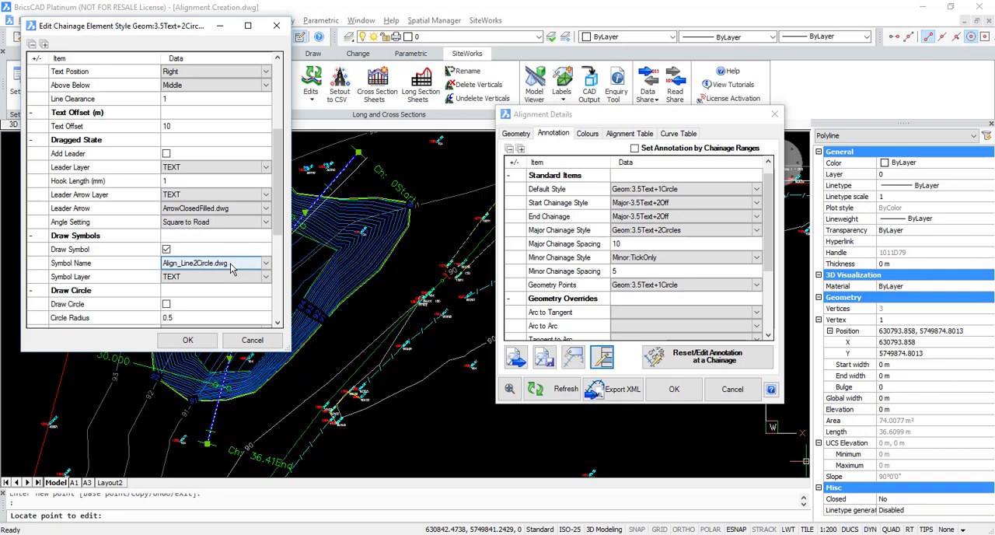
{"action": "scroll", "coordinate": [234, 269], "scroll_direction": "down", "scroll_amount": 2}
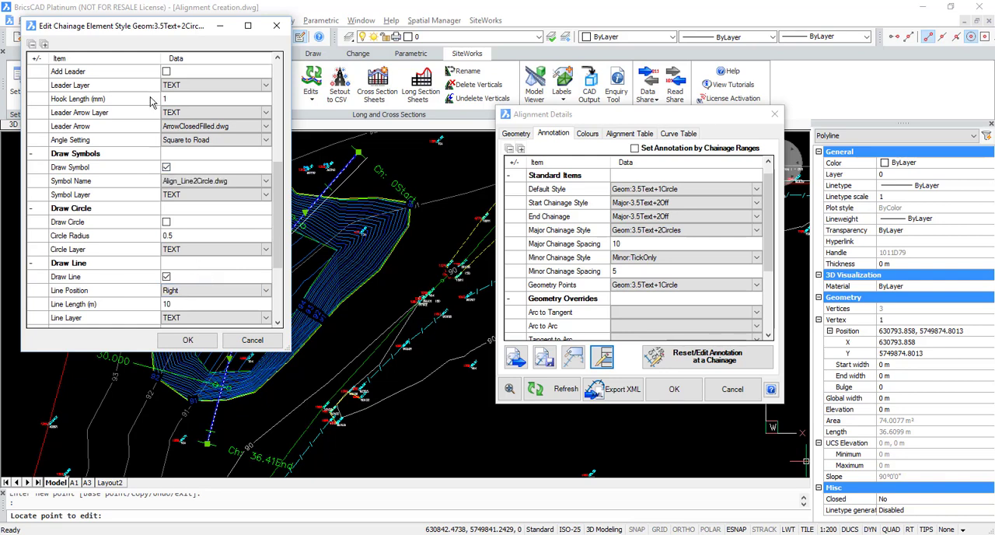
{"action": "left_click", "coordinate": [187, 339]}
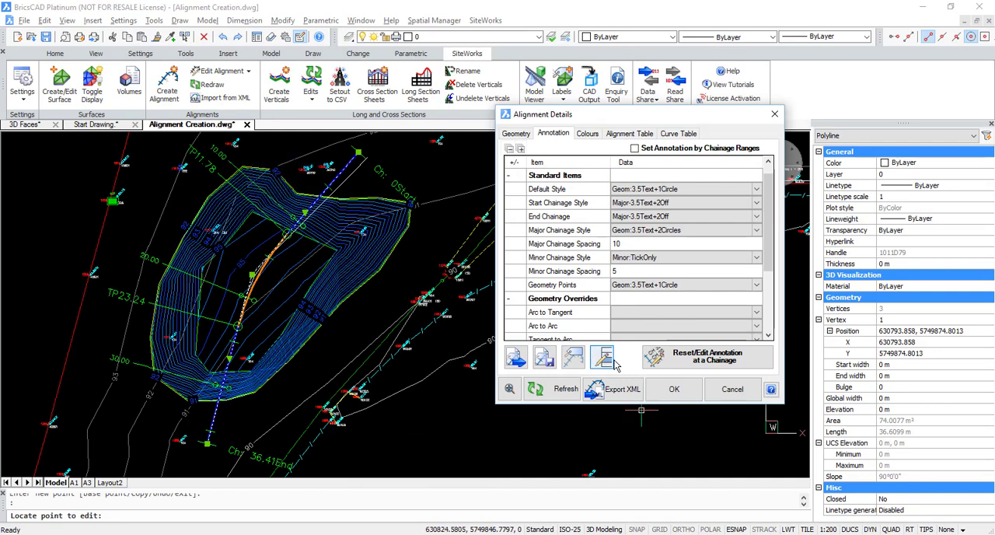
- Examine the available annotation sets and the style transfer options in the Alignment Annotation Style Manager
{"action": "left_click", "coordinate": [572, 358]}
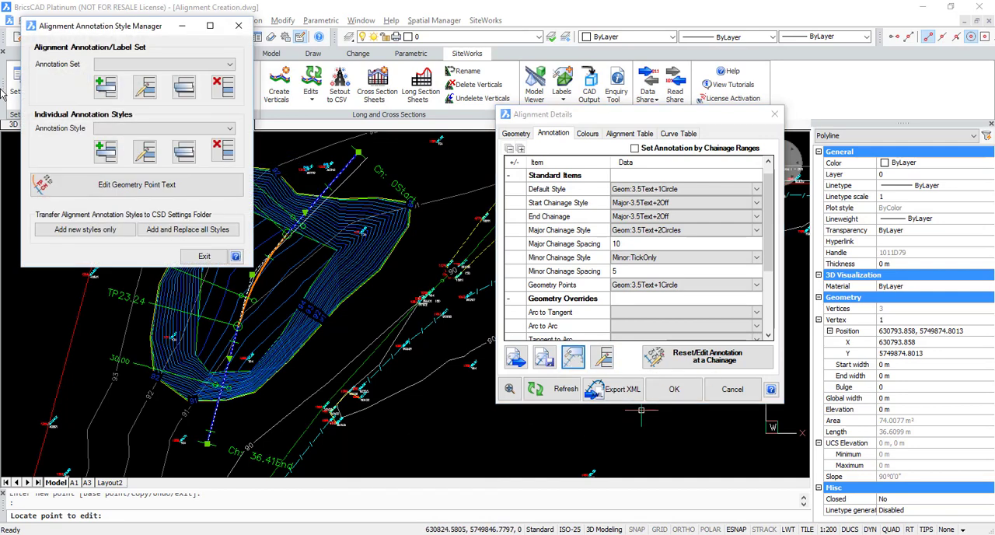
{"action": "left_click", "coordinate": [229, 65]}
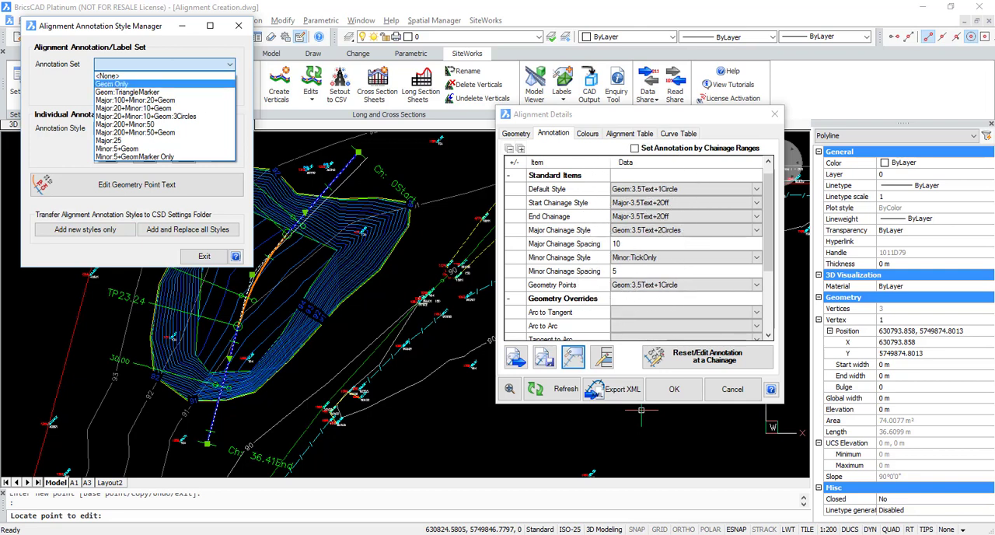
{"action": "left_click", "coordinate": [72, 87]}
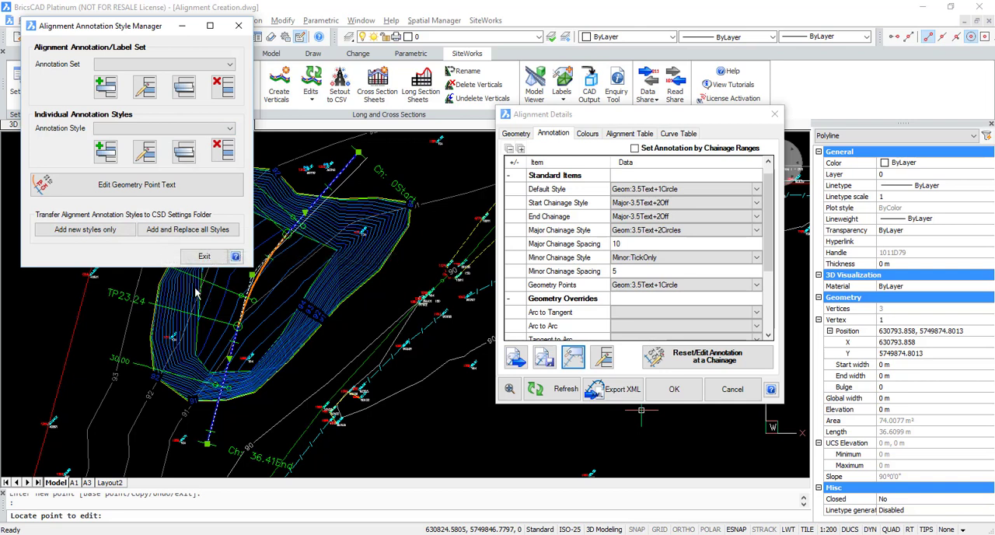
{"action": "left_click", "coordinate": [106, 230]}
{"action": "left_click", "coordinate": [206, 255]}
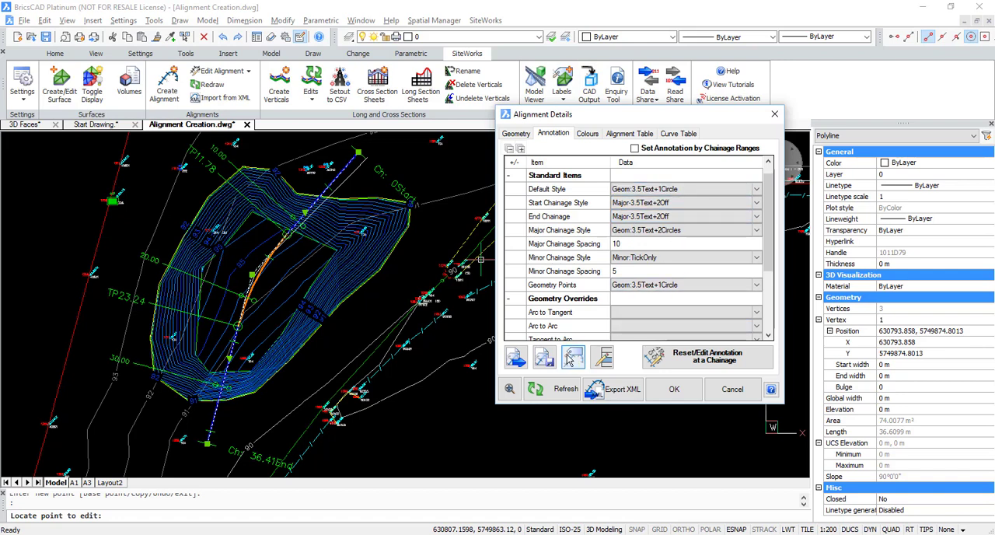
{"action": "key", "text": "ctrl"}
{"action": "key", "text": "ctrl"}
{"action": "left_click", "coordinate": [568, 367]}
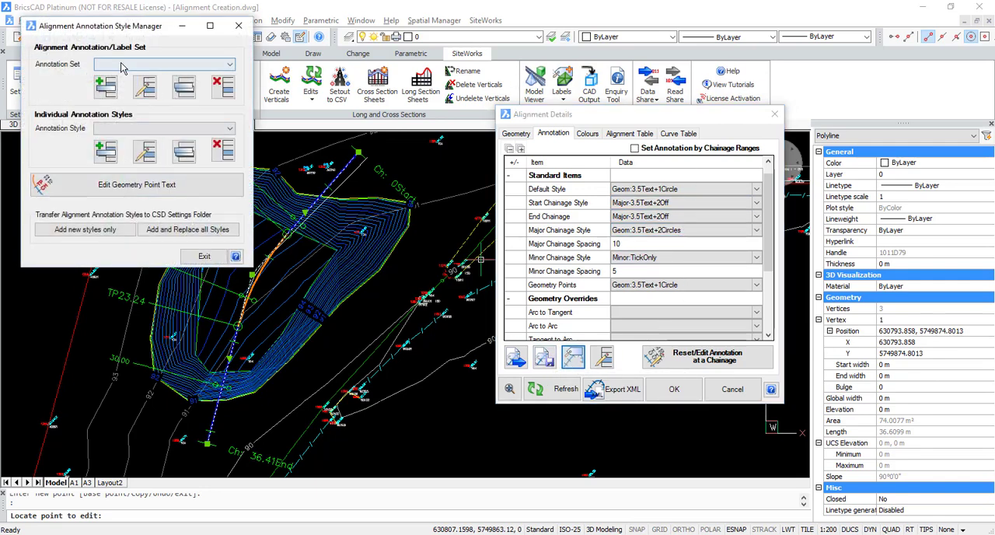
{"action": "key", "text": "ctrl"}
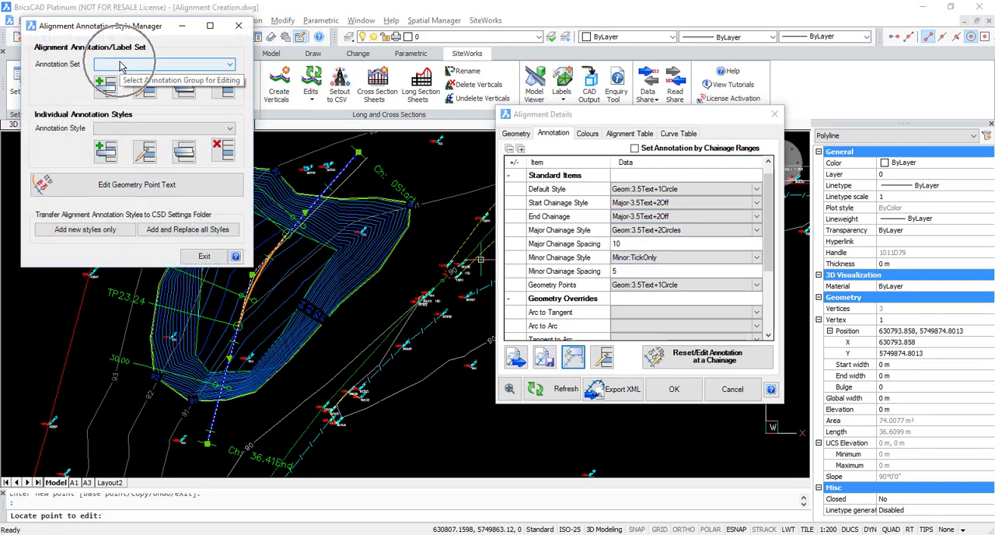
{"action": "left_click", "coordinate": [204, 256]}
- Review the alignment's colour style options, the layer assignments of the Default colour list and the additional label chainages option
{"action": "left_click", "coordinate": [588, 134]}
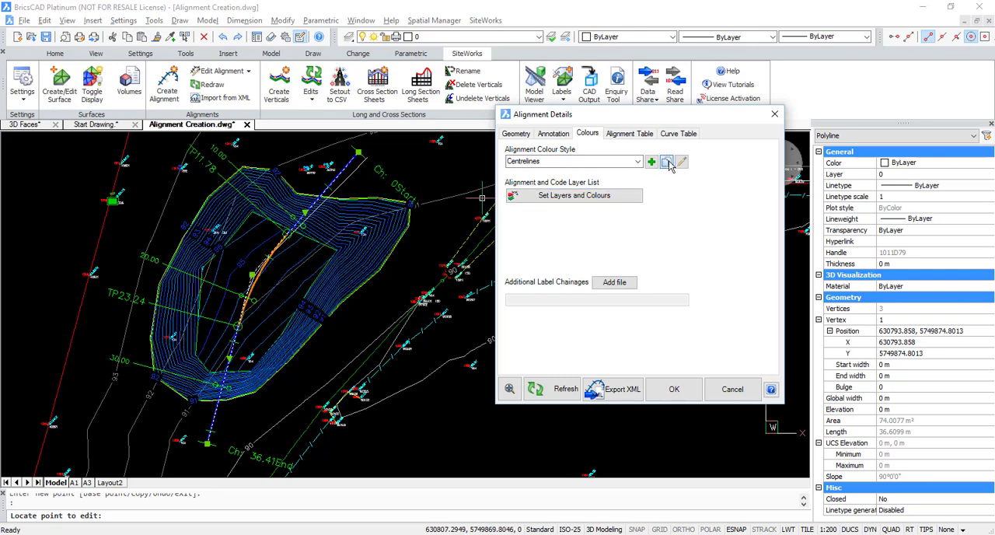
{"action": "left_click", "coordinate": [639, 162]}
{"action": "left_click", "coordinate": [639, 161]}
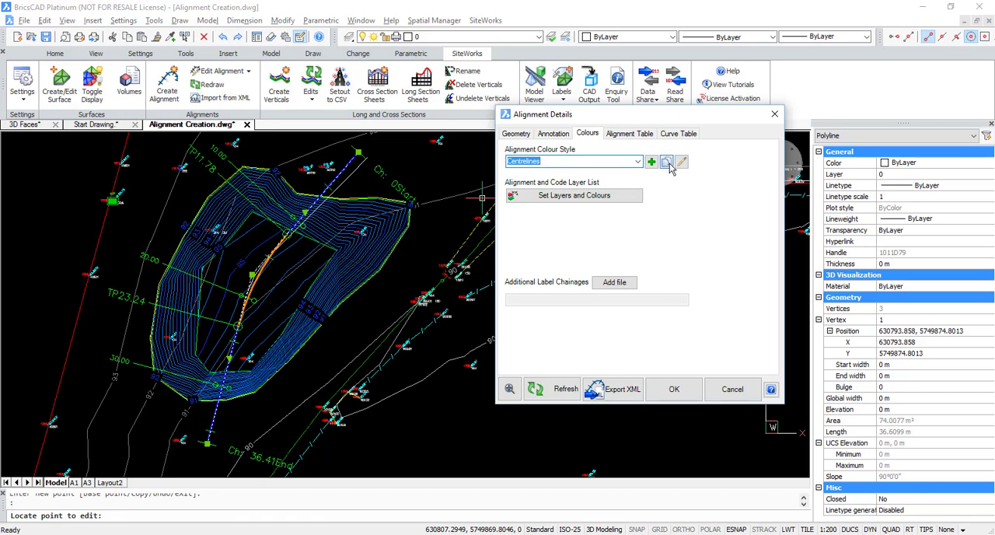
{"action": "left_click", "coordinate": [681, 162]}
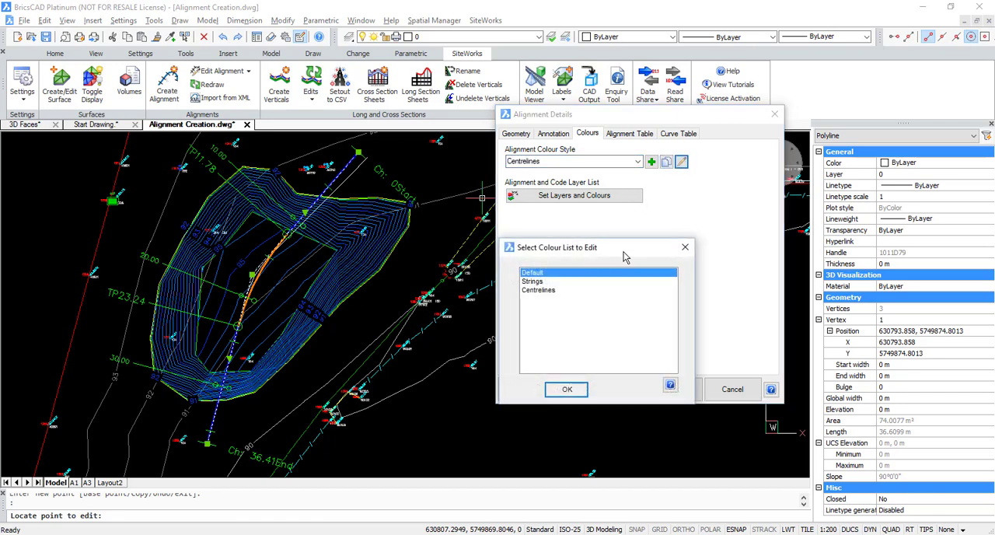
{"action": "left_click", "coordinate": [567, 389]}
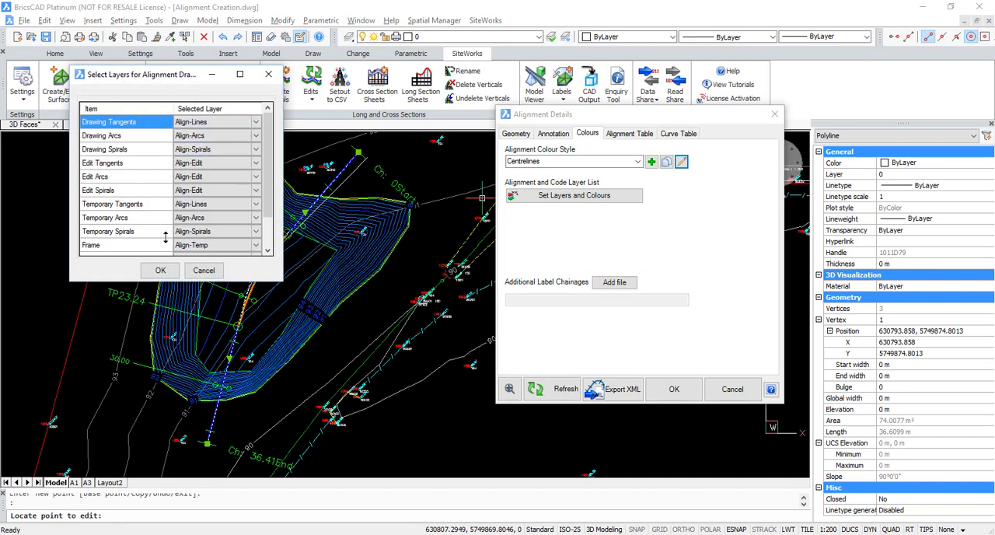
{"action": "left_click", "coordinate": [160, 270]}
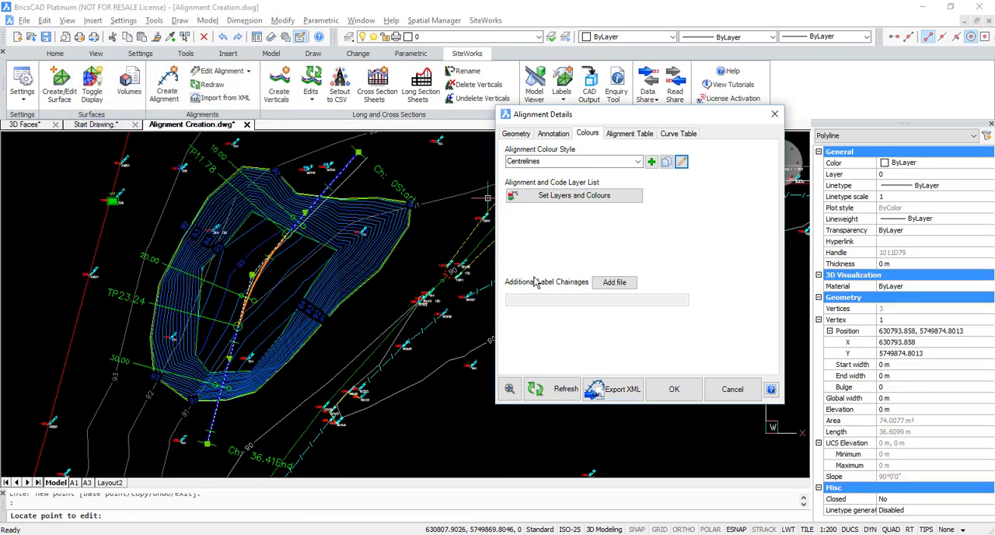
{"action": "left_click", "coordinate": [604, 282]}
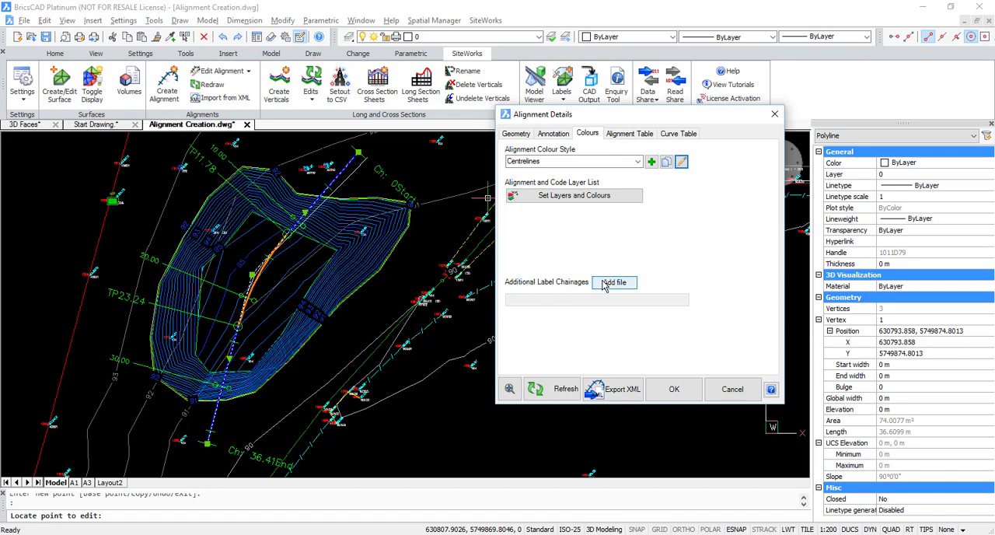
- Set the alignment table's report format to Ch+RL+East+North+Bearing+Radius and review its table layout items
{"action": "left_click", "coordinate": [638, 134]}
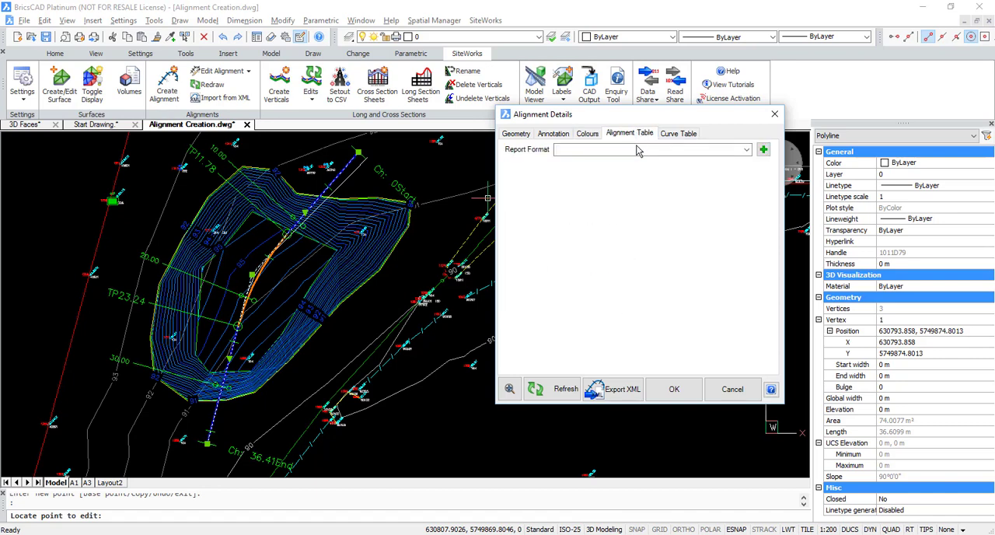
{"action": "left_click", "coordinate": [746, 149]}
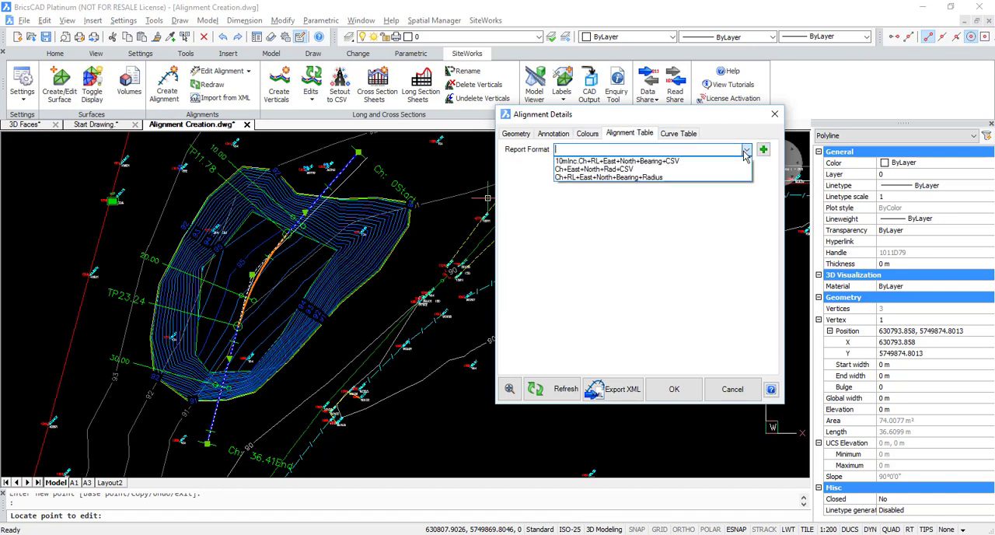
{"action": "left_click", "coordinate": [622, 177]}
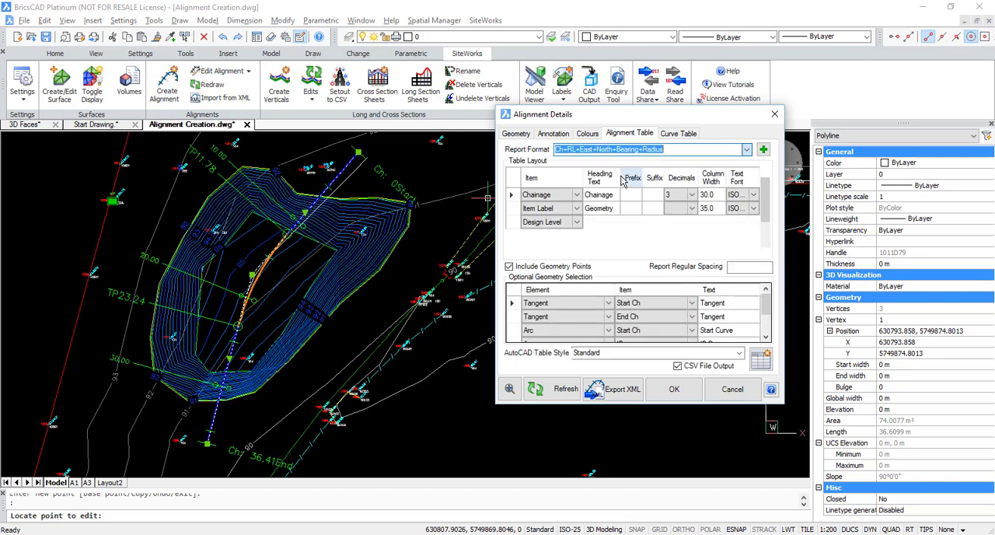
{"action": "left_click", "coordinate": [554, 211]}
{"action": "left_click", "coordinate": [552, 224]}
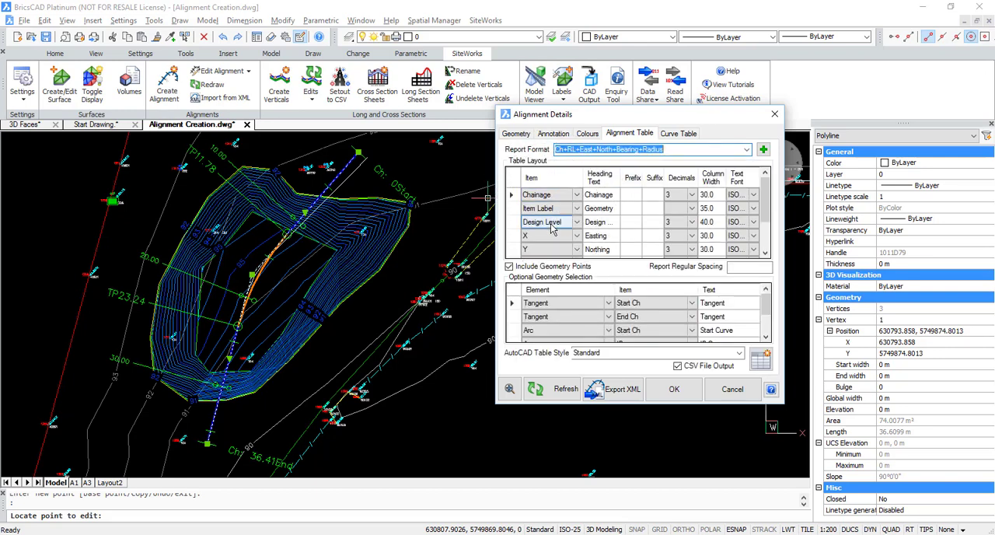
{"action": "left_click", "coordinate": [548, 237]}
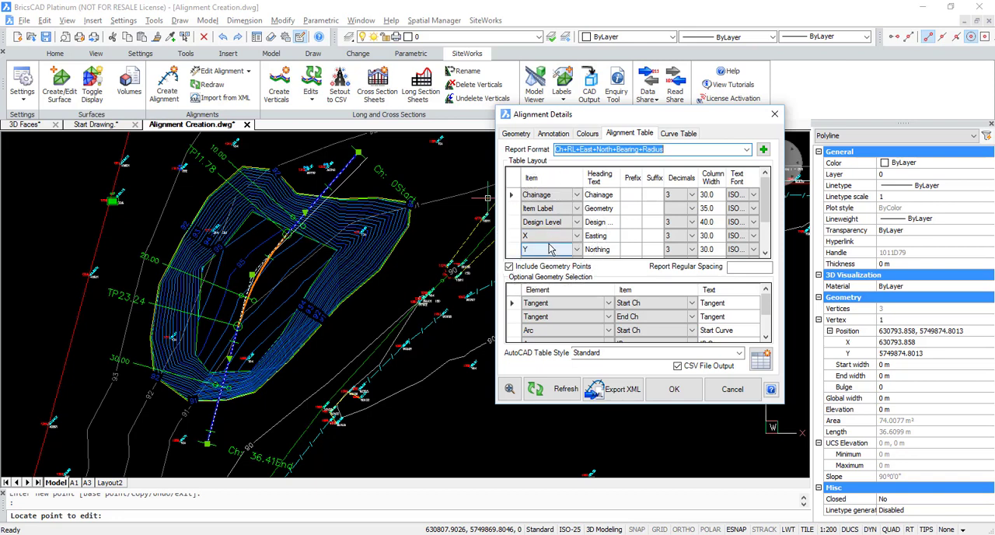
{"action": "scroll", "coordinate": [552, 248], "scroll_direction": "down", "scroll_amount": 1}
{"action": "left_click", "coordinate": [577, 249]}
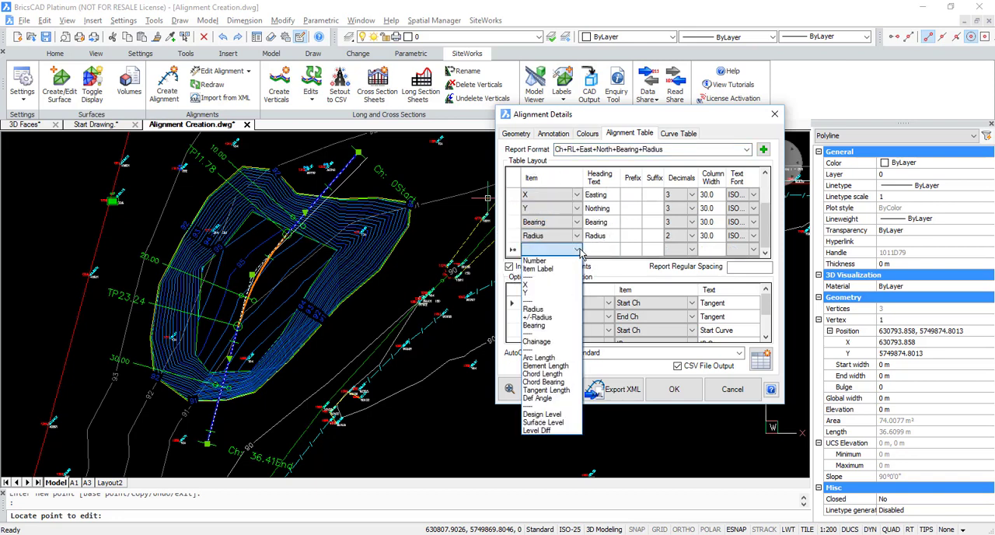
{"action": "left_click", "coordinate": [577, 249]}
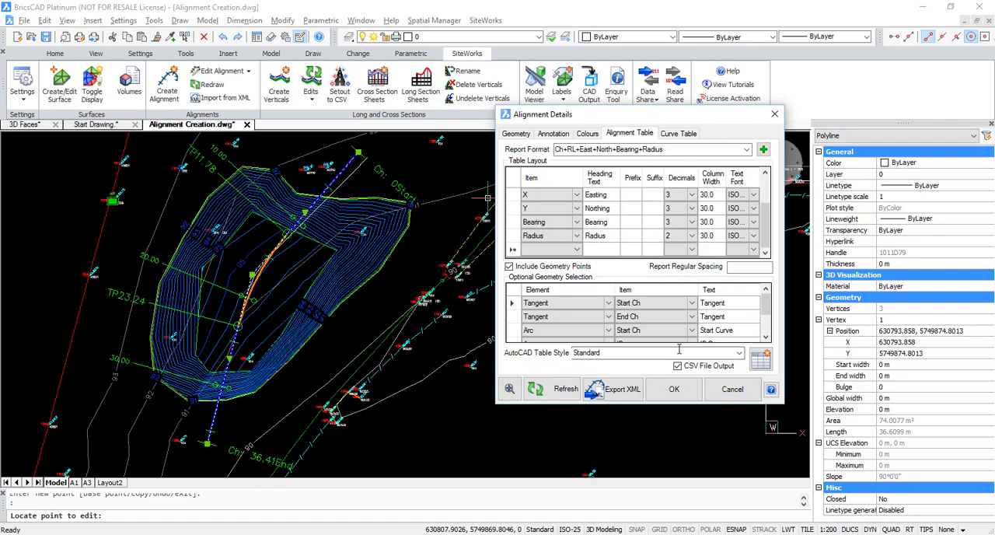
- Output the alignment table with its CSV file, placing it in the empty area beside the Height Table for VOL-Volume Surface
{"action": "left_click", "coordinate": [757, 364]}
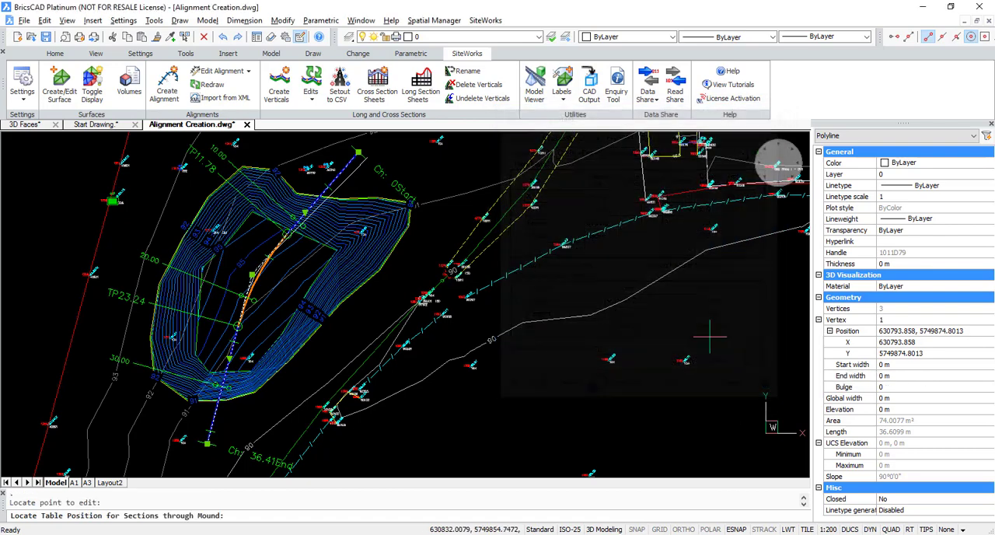
{"action": "scroll", "coordinate": [651, 297], "scroll_direction": "down", "scroll_amount": 3}
{"action": "mouse_move", "coordinate": [649, 296]}
{"action": "middle_mouse_down"}
{"action": "mouse_move", "coordinate": [319, 321]}
{"action": "mouse_move", "coordinate": [149, 312]}
{"action": "middle_mouse_up"}
{"action": "middle_click_drag", "start_coordinate": [414, 271], "coordinate": [205, 275]}
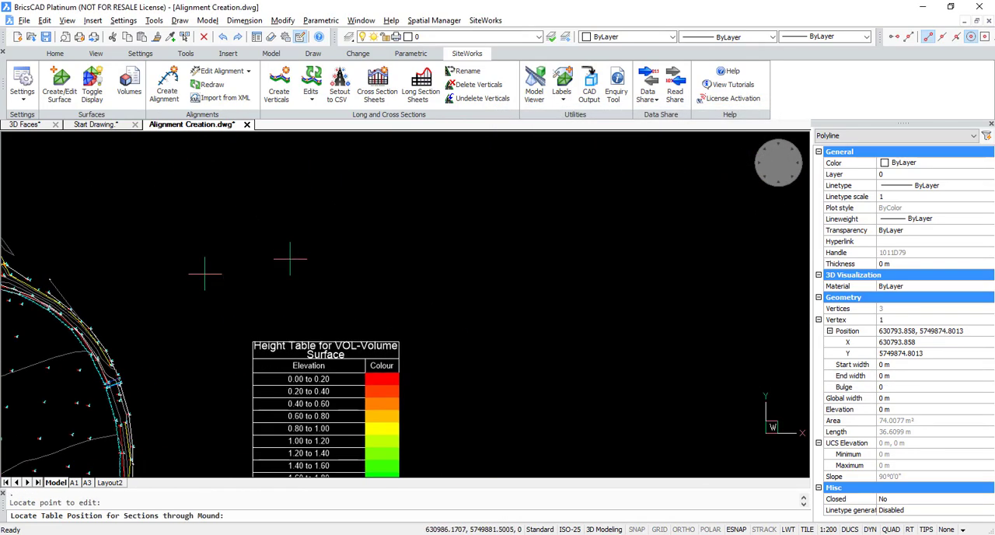
{"action": "left_click", "coordinate": [519, 282]}
{"action": "left_click_drag", "start_coordinate": [616, 126], "coordinate": [305, 137]}
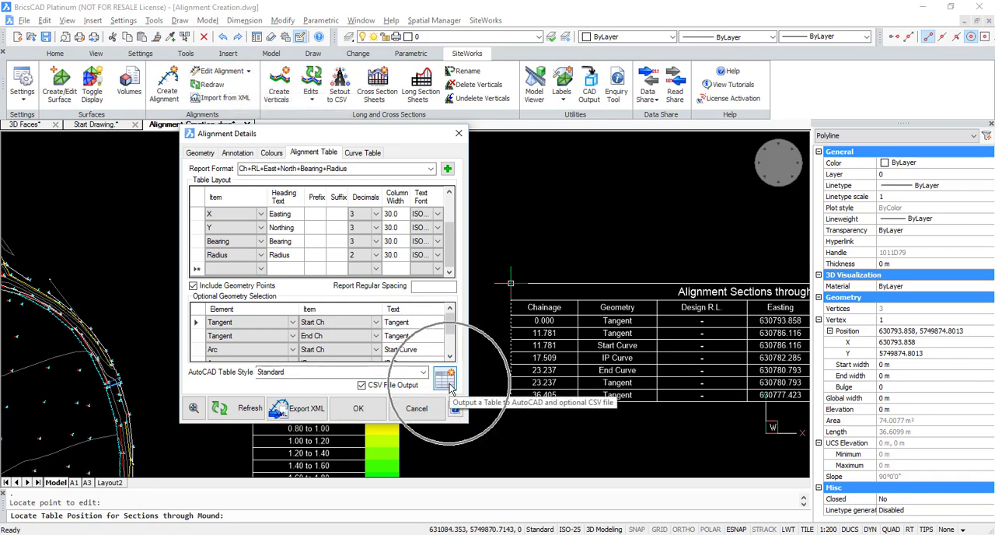
- Set the curve table's report format to Method 2 and output the curve table with its sketch to the drawing
{"action": "left_click", "coordinate": [363, 152]}
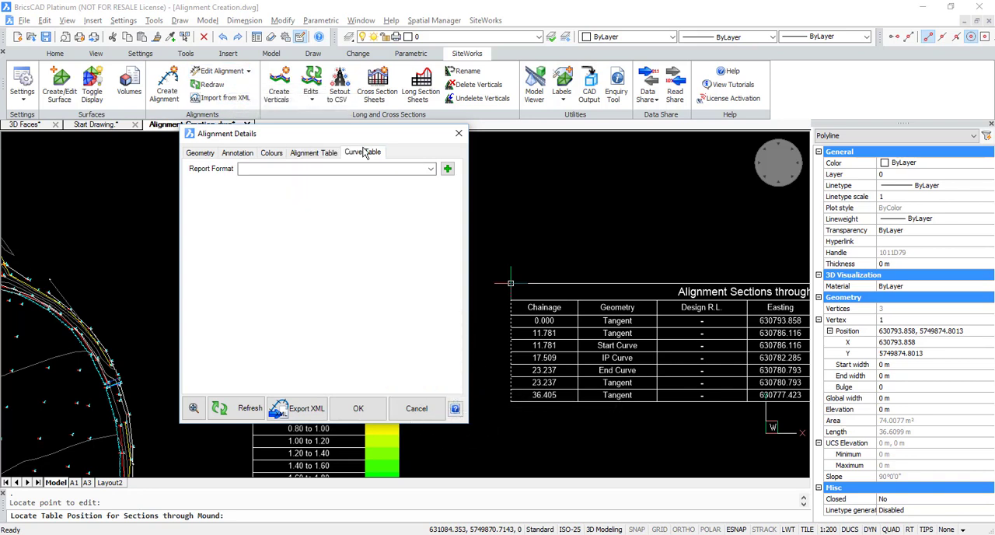
{"action": "left_click", "coordinate": [431, 169]}
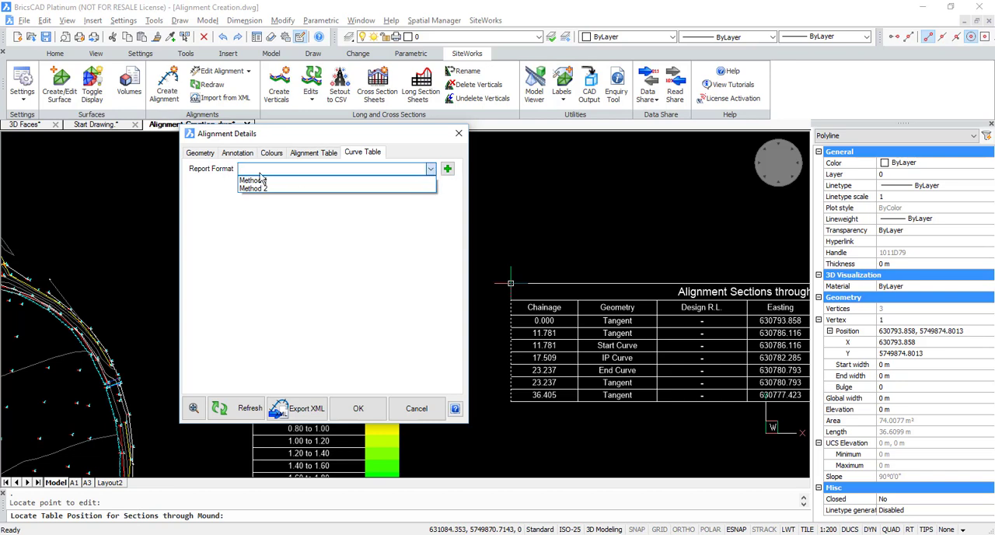
{"action": "left_click", "coordinate": [251, 189]}
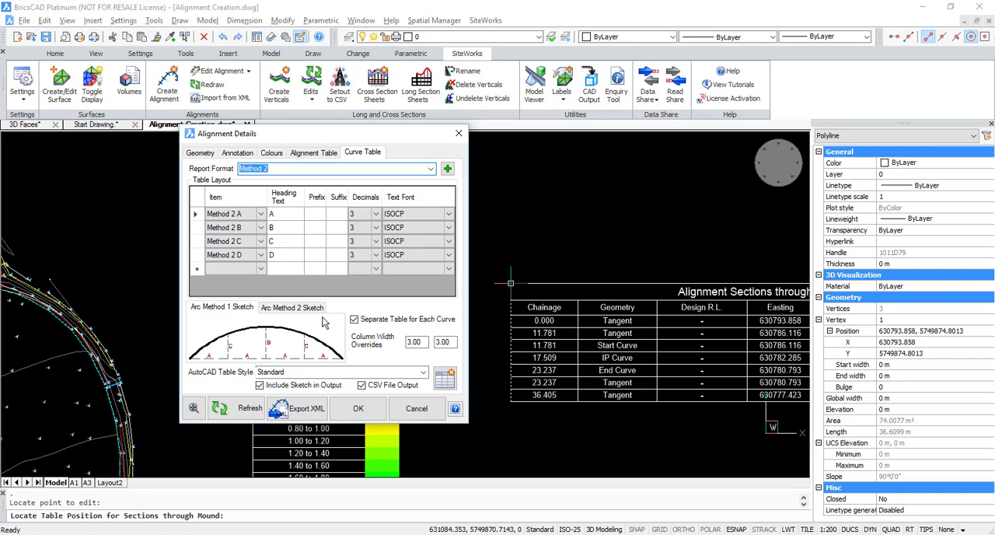
{"action": "left_click", "coordinate": [441, 381]}
{"action": "middle_click_drag", "start_coordinate": [126, 282], "coordinate": [751, 288]}
{"action": "scroll", "coordinate": [471, 294], "scroll_direction": "up", "scroll_amount": 8}
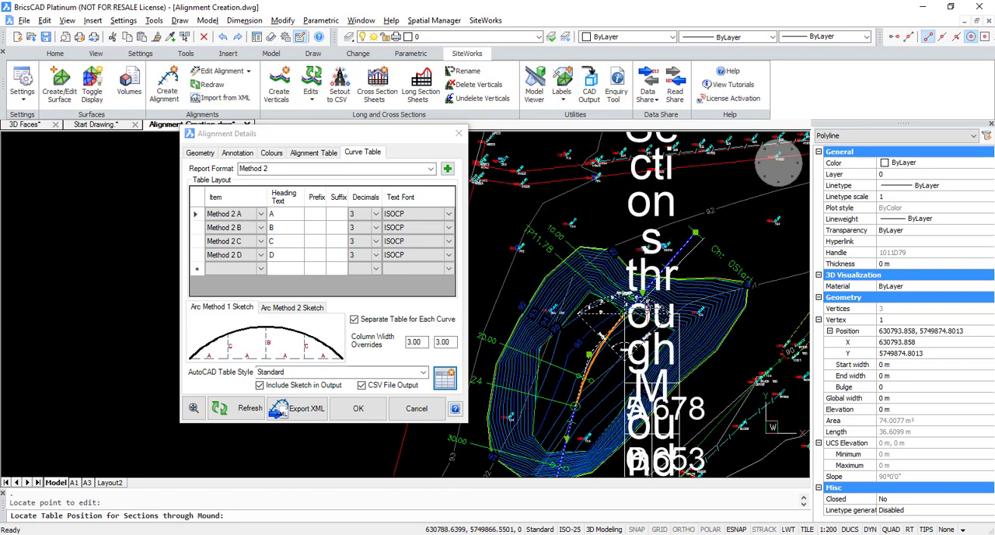
{"action": "scroll", "coordinate": [583, 366], "scroll_direction": "down", "scroll_amount": 5}
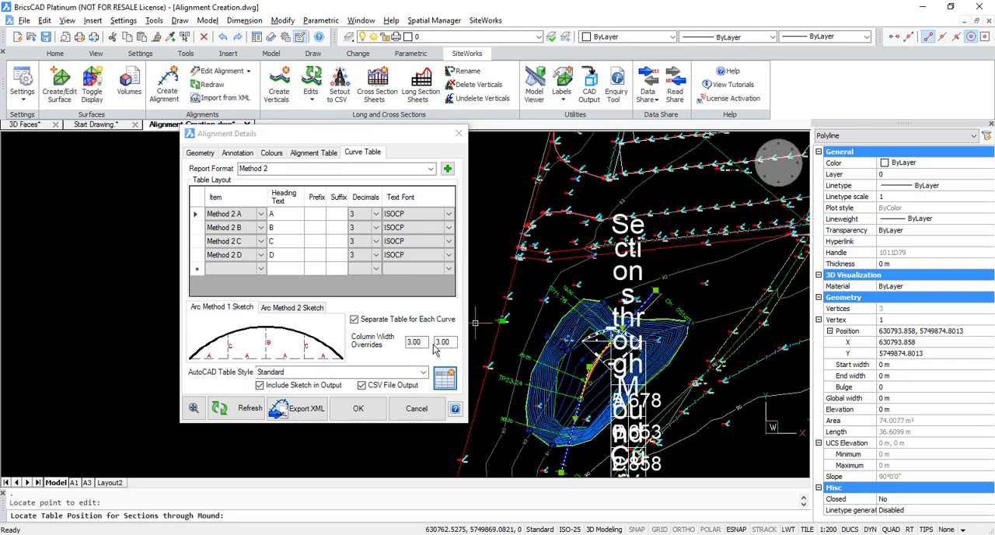
- Set both curve table column width overrides to 15, output the table over the mound again, and accept the alignment details
{"action": "left_click", "coordinate": [424, 342]}
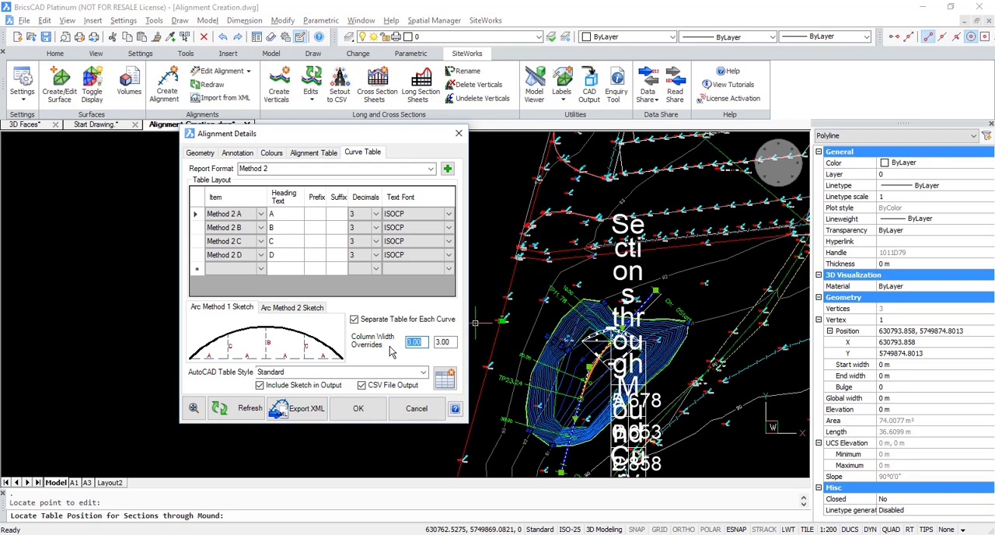
{"action": "type", "text": "15"}
{"action": "left_click", "coordinate": [444, 342]}
{"action": "type", "text": "15"}
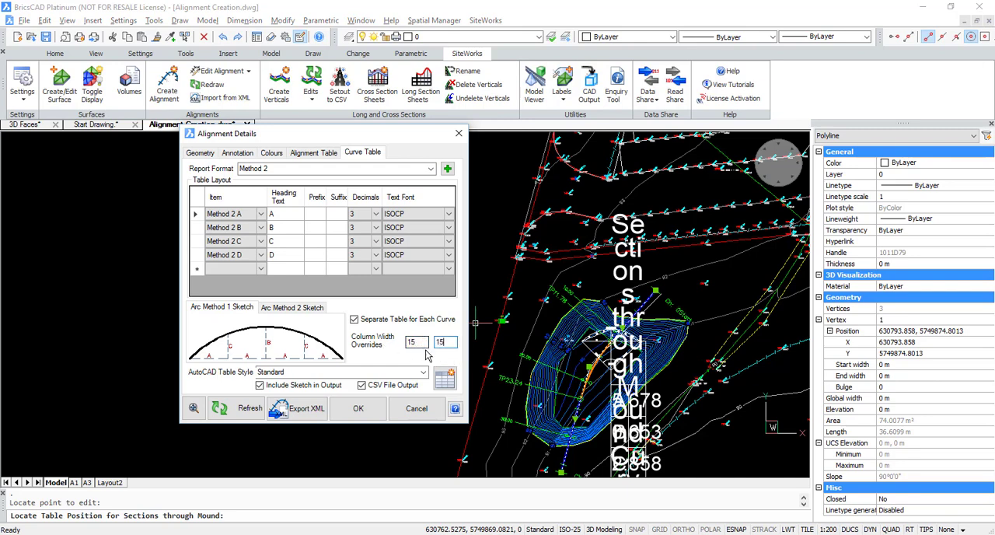
{"action": "middle_click_drag", "start_coordinate": [631, 418], "coordinate": [614, 403]}
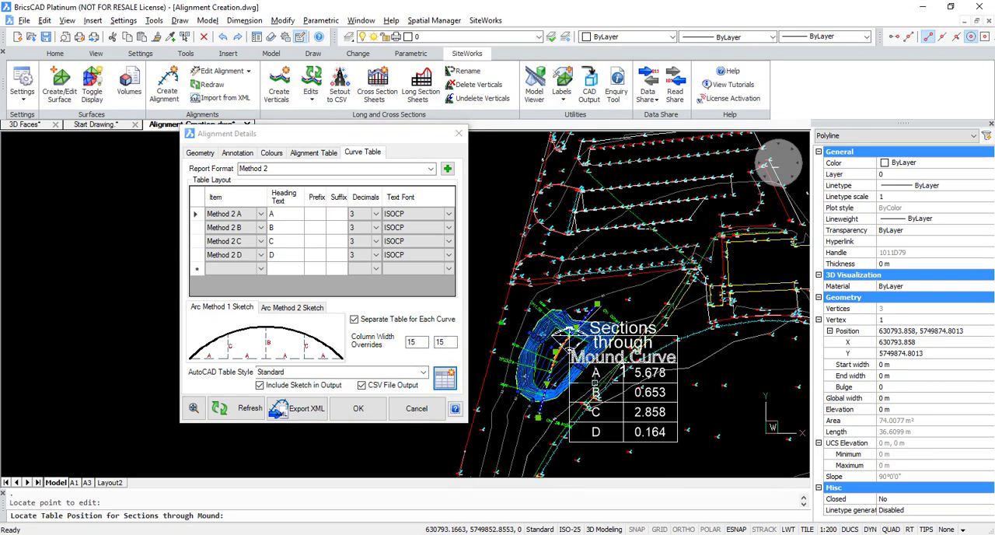
{"action": "scroll", "coordinate": [614, 403], "scroll_direction": "up", "scroll_amount": 2}
{"action": "key", "text": "Escape"}
{"action": "left_click", "coordinate": [629, 408]}
{"action": "key", "text": "Escape"}
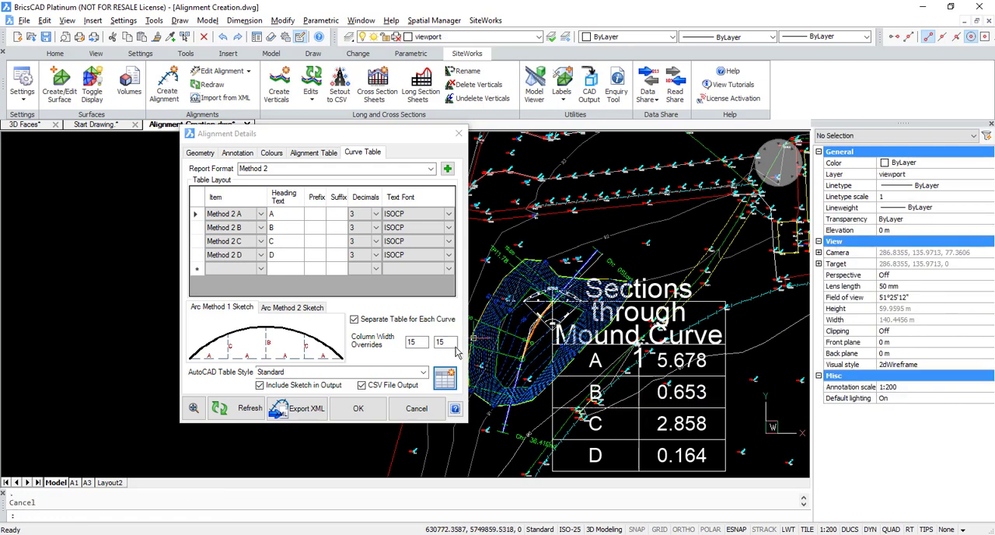
{"action": "left_click", "coordinate": [359, 409]}
- Reopen the mound alignment's details for review, close them without changes, and redraw the alignment labelling
{"action": "scroll", "coordinate": [498, 283], "scroll_direction": "down", "scroll_amount": 3}
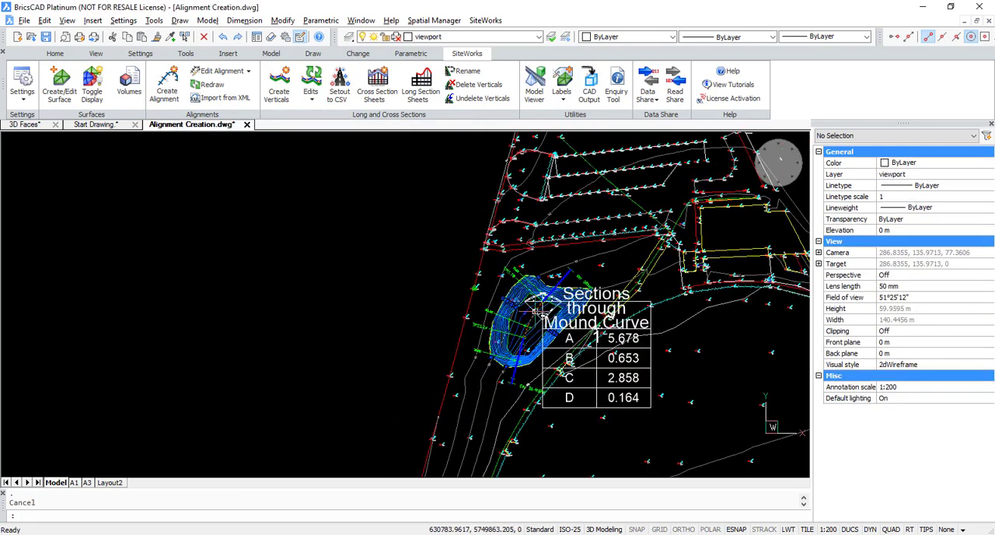
{"action": "scroll", "coordinate": [496, 283], "scroll_direction": "up", "scroll_amount": 5}
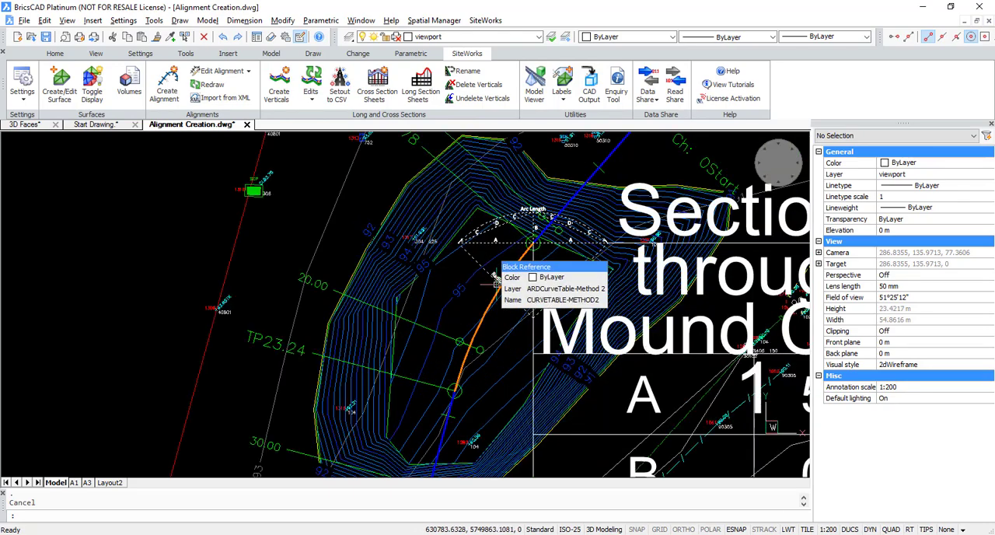
{"action": "scroll", "coordinate": [495, 330], "scroll_direction": "down", "scroll_amount": 2}
{"action": "scroll", "coordinate": [495, 330], "scroll_direction": "down", "scroll_amount": 2}
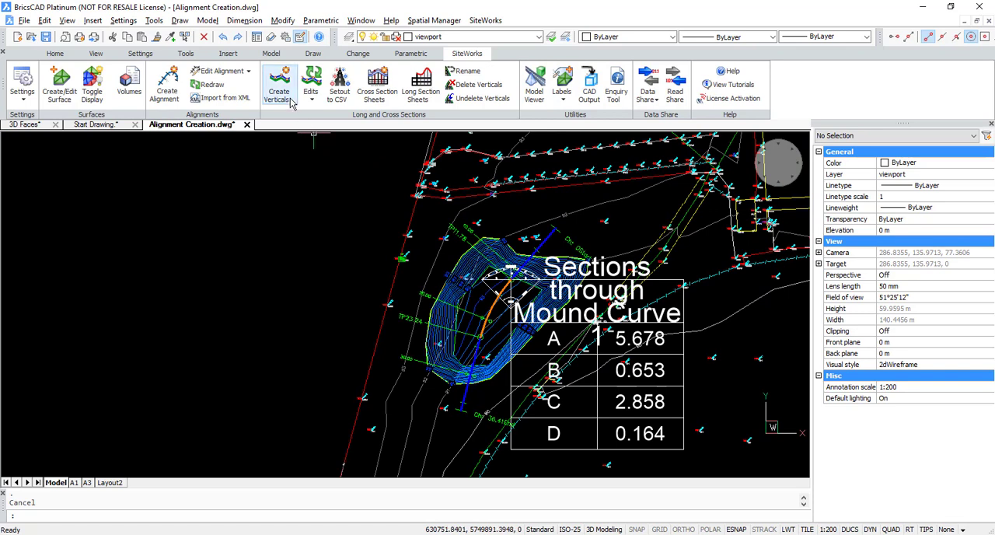
{"action": "left_click", "coordinate": [238, 72]}
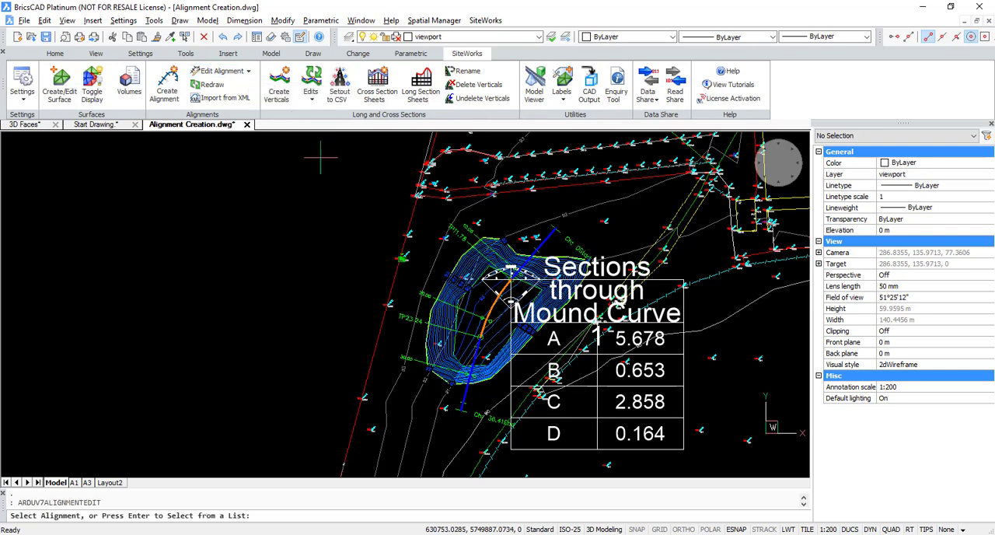
{"action": "left_click", "coordinate": [476, 336]}
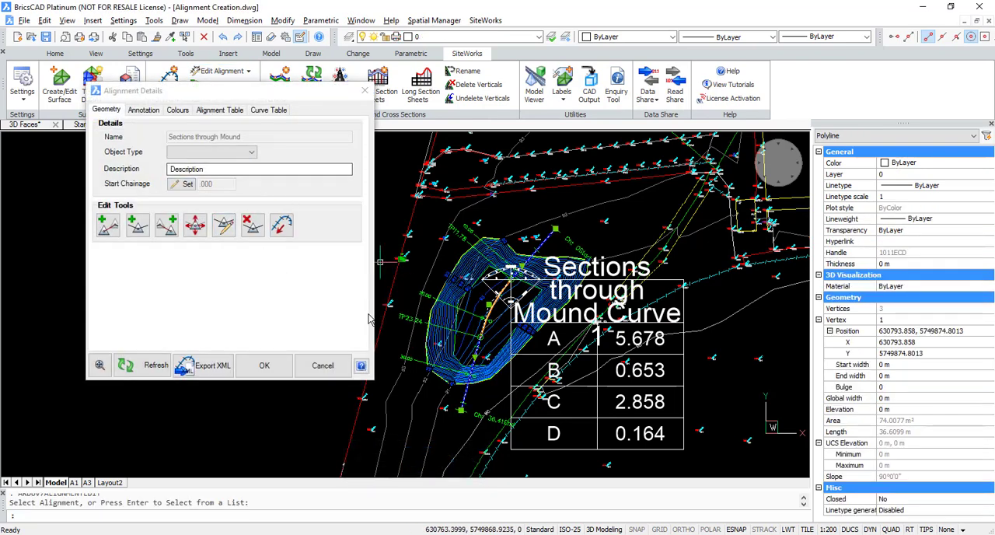
{"action": "left_click", "coordinate": [336, 366]}
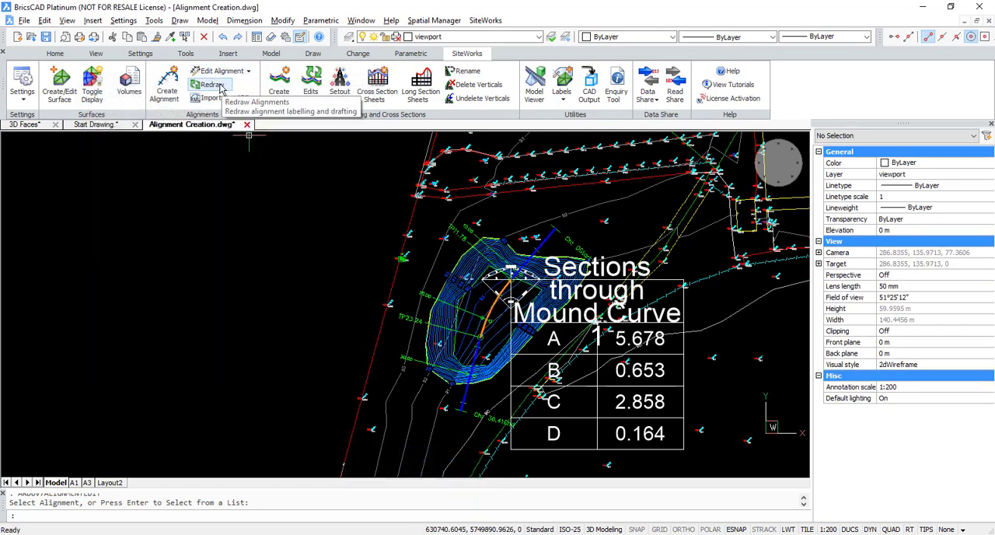
{"action": "left_click", "coordinate": [220, 89]}
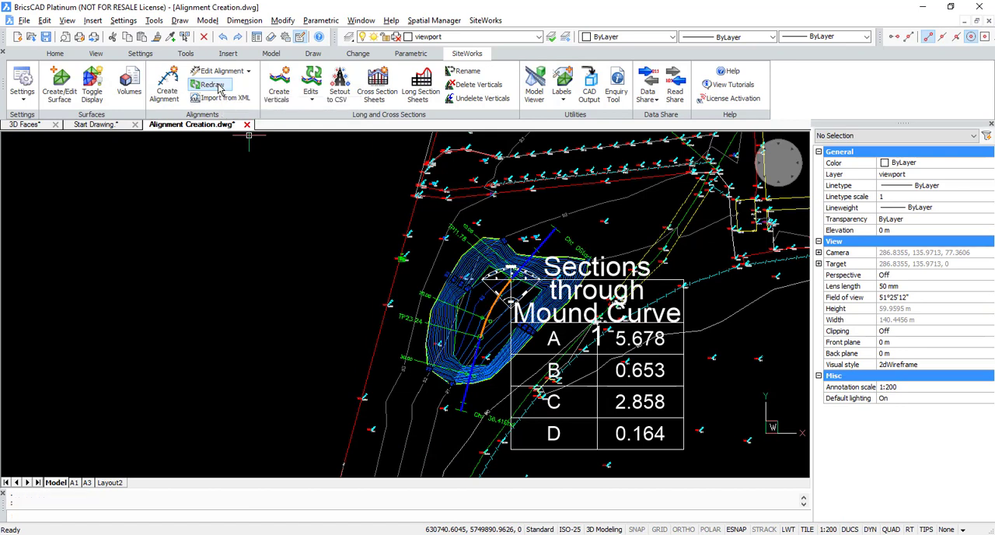